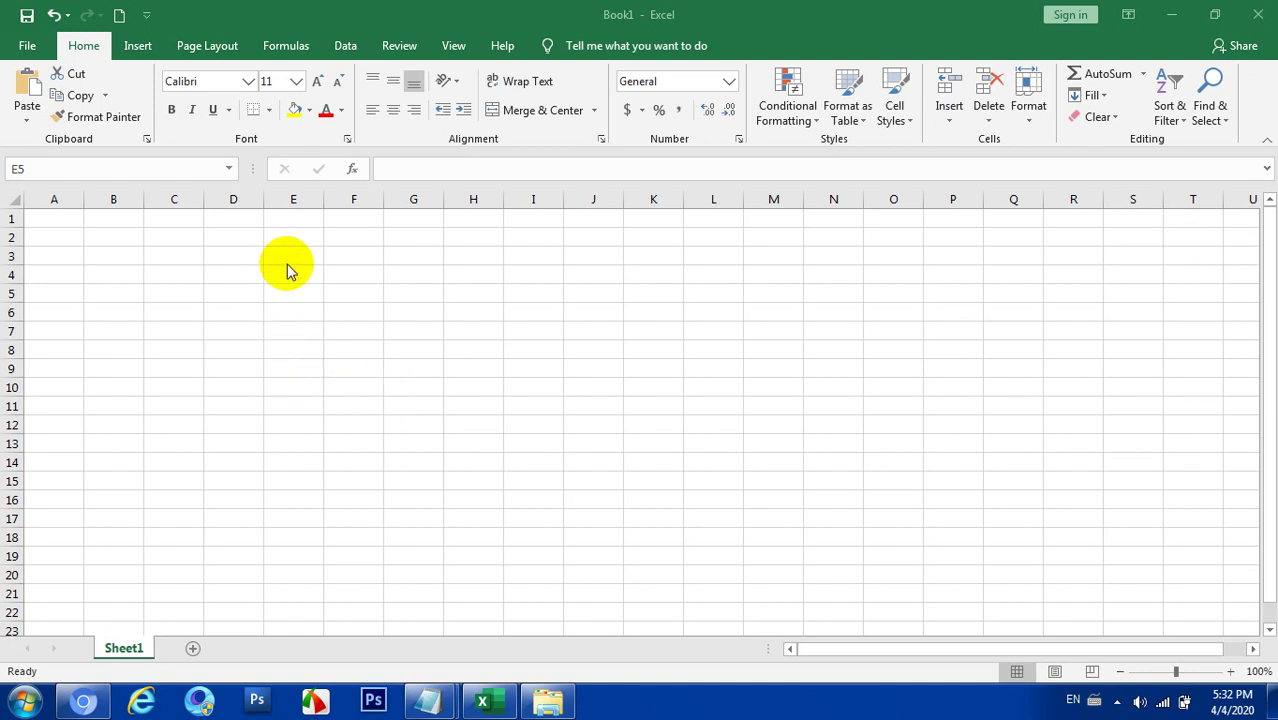
- Widen column E and enter the test value 0122 in E1, which shows as 122
click(311, 237)
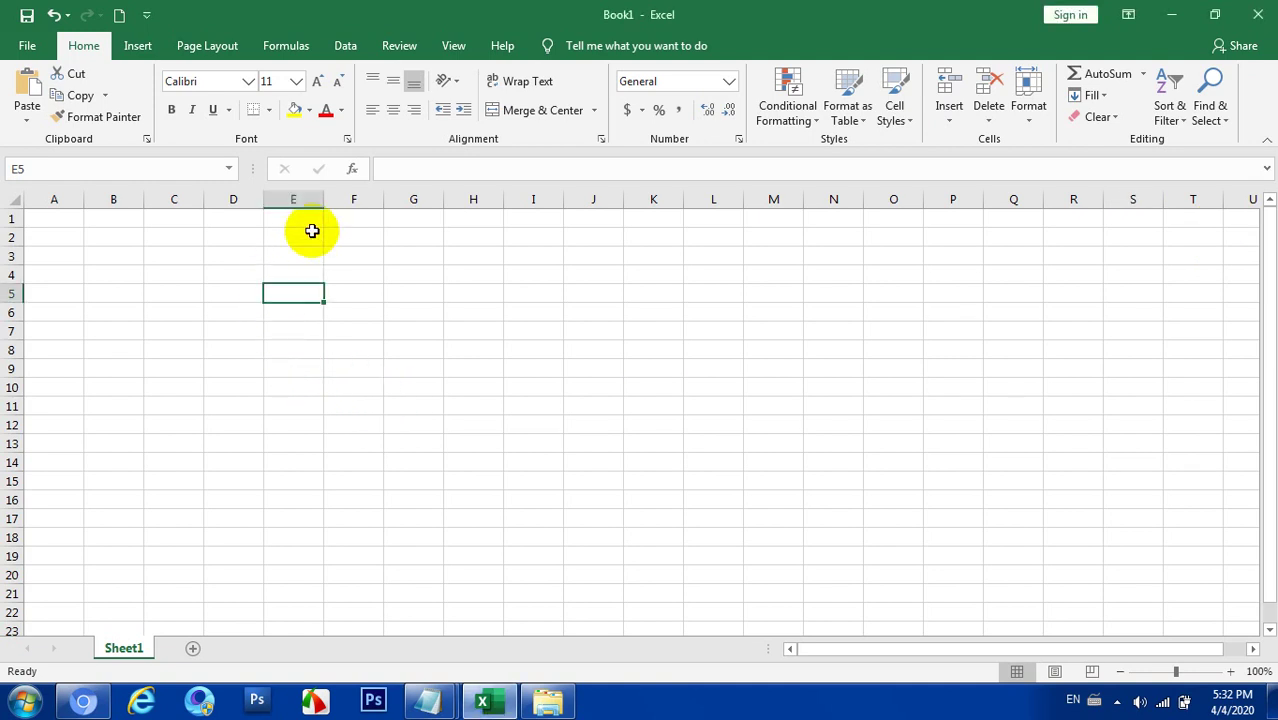
drag(323, 199, 360, 206)
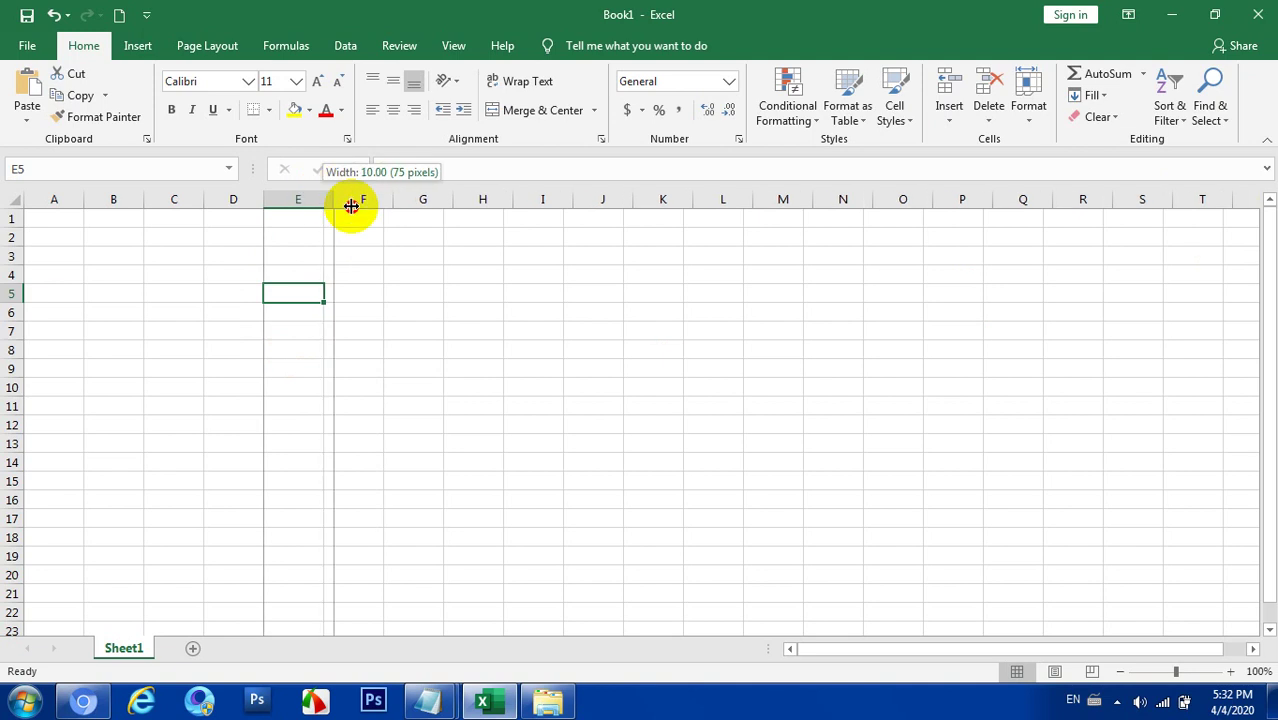
click(320, 219)
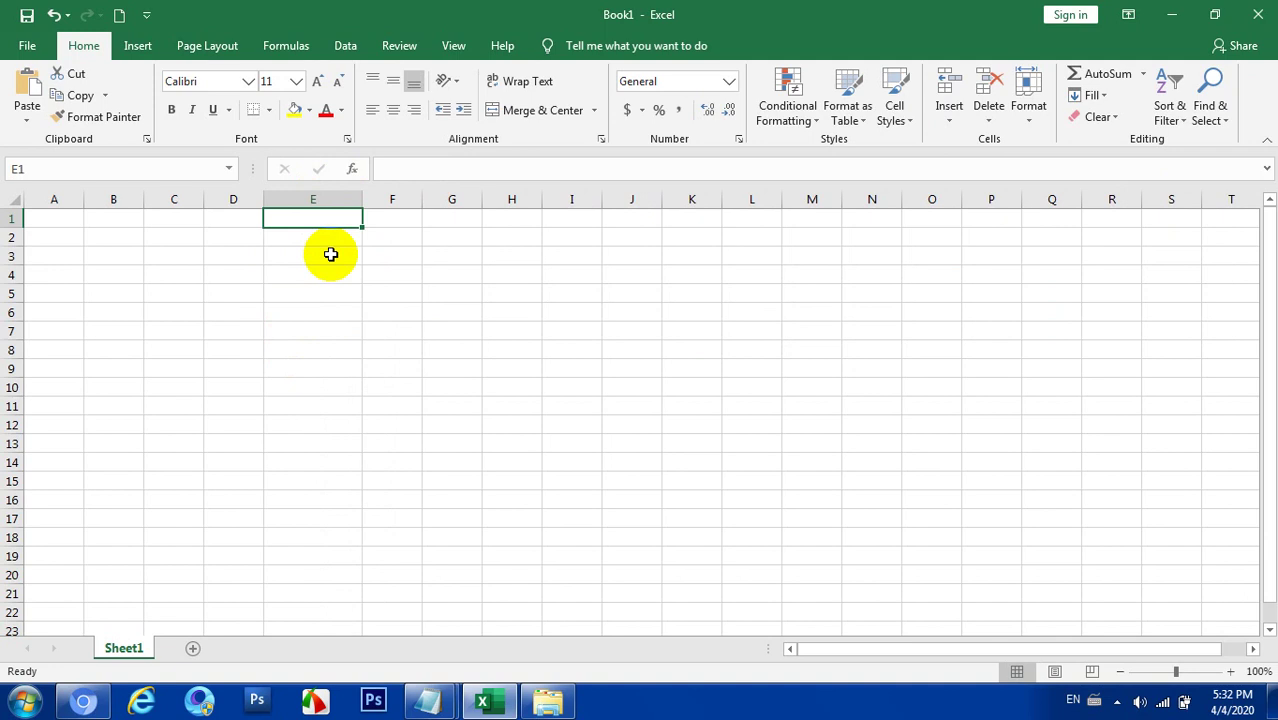
text(0122)
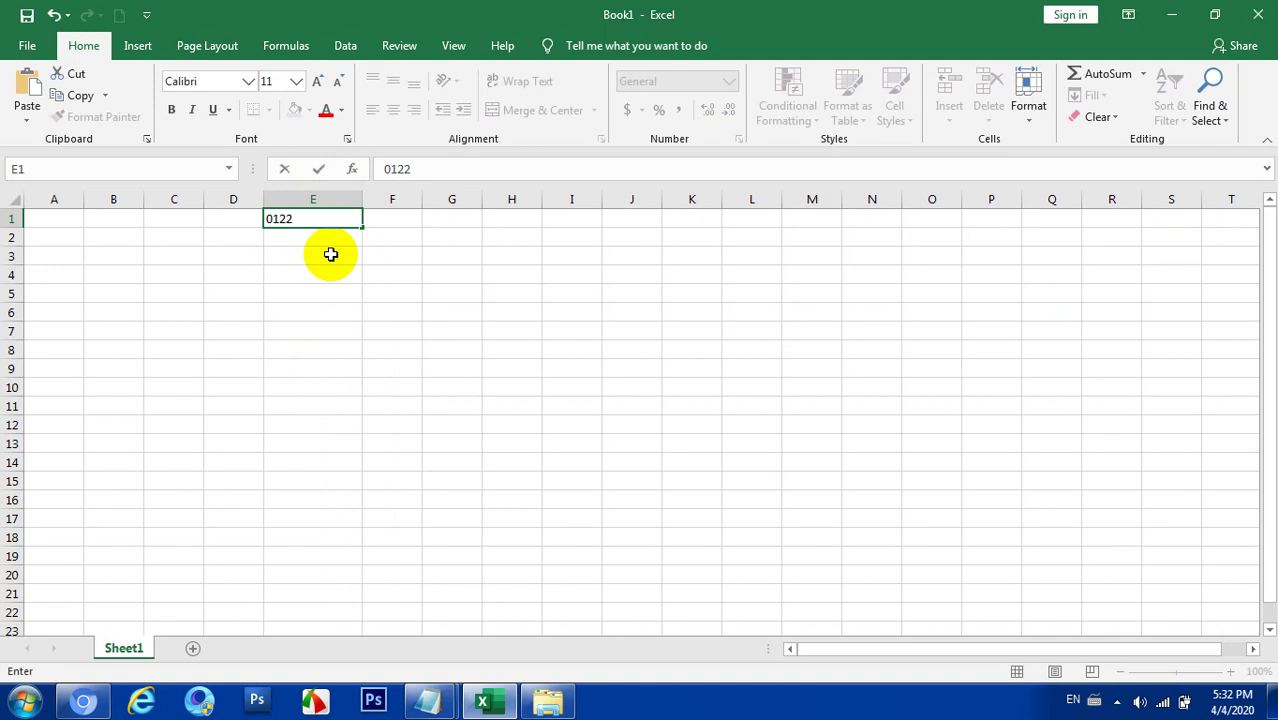
key(Return)
- Enter 014 in E2 and E3 (shown as 14), then clear the test entries from E1:E3
text(014)
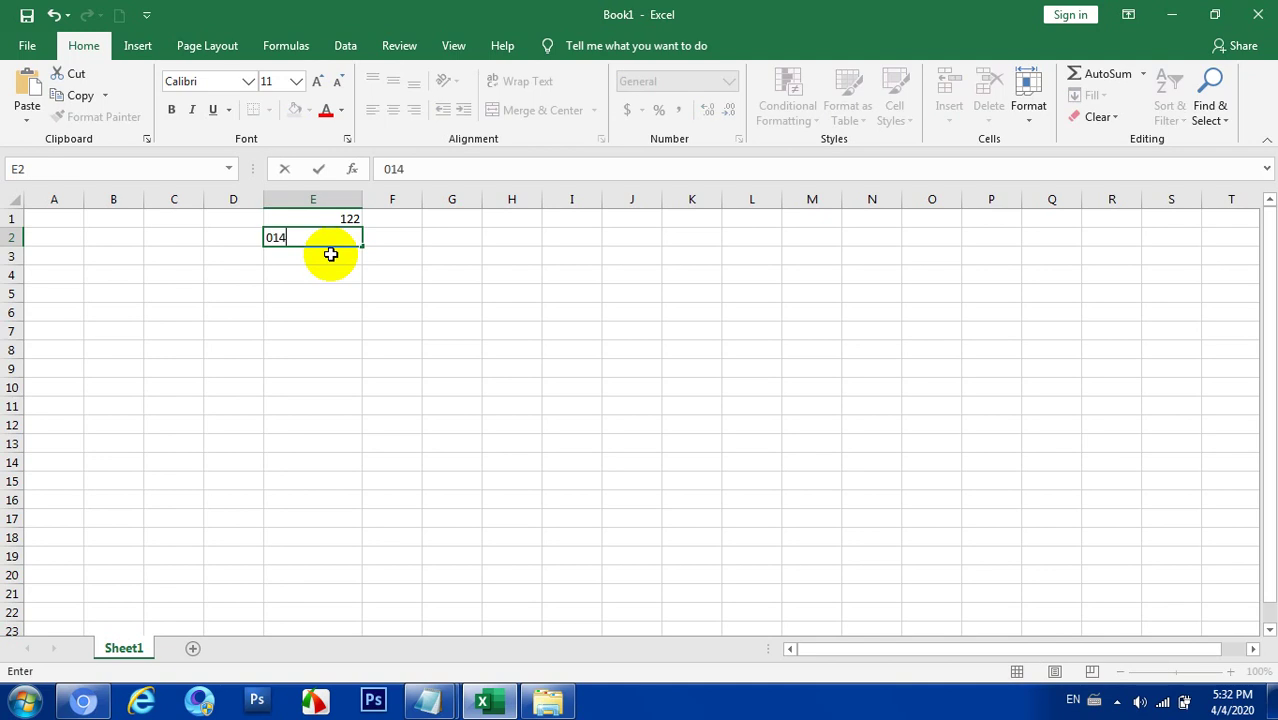
key(Return)
text(014)
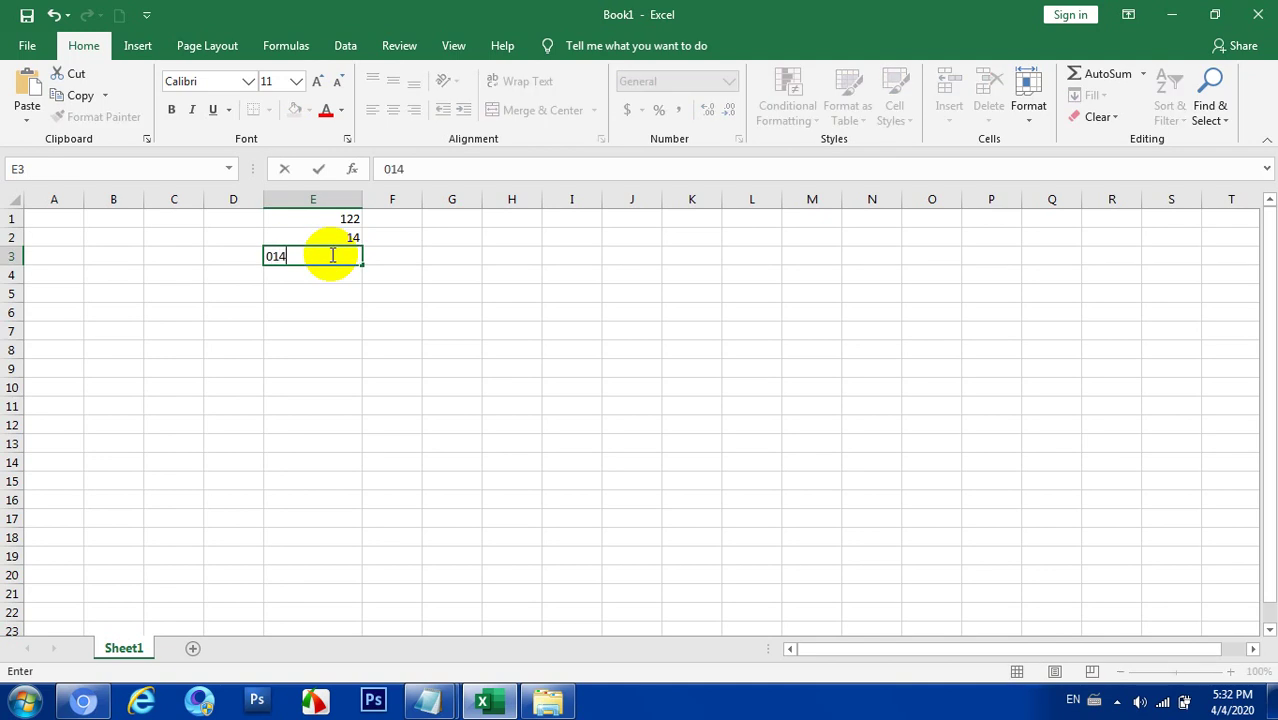
key(Return)
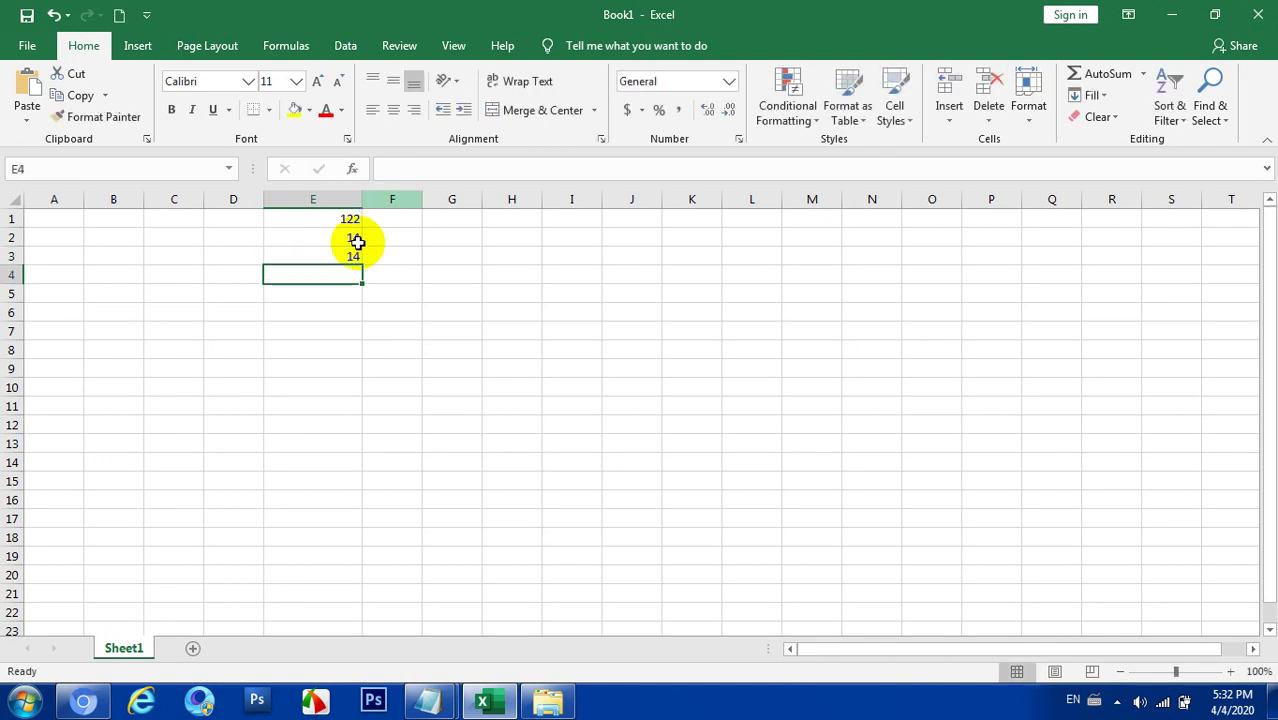
drag(336, 220, 335, 260)
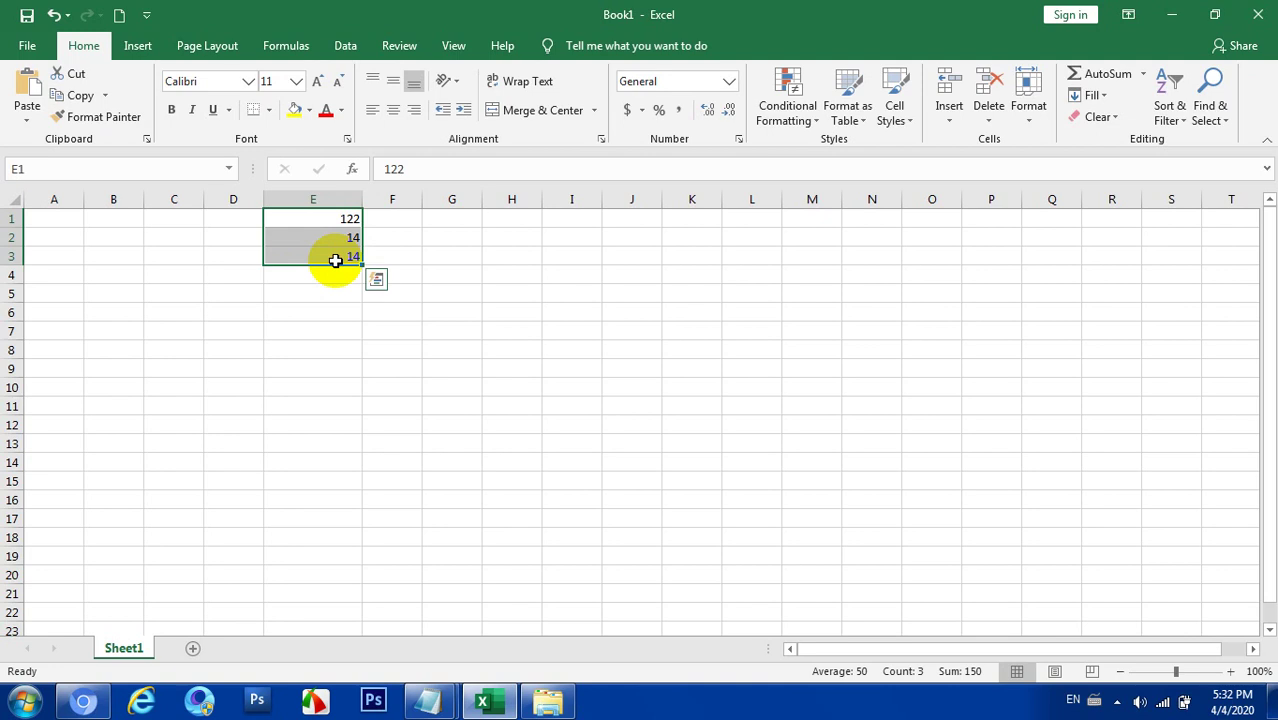
key(Delete)
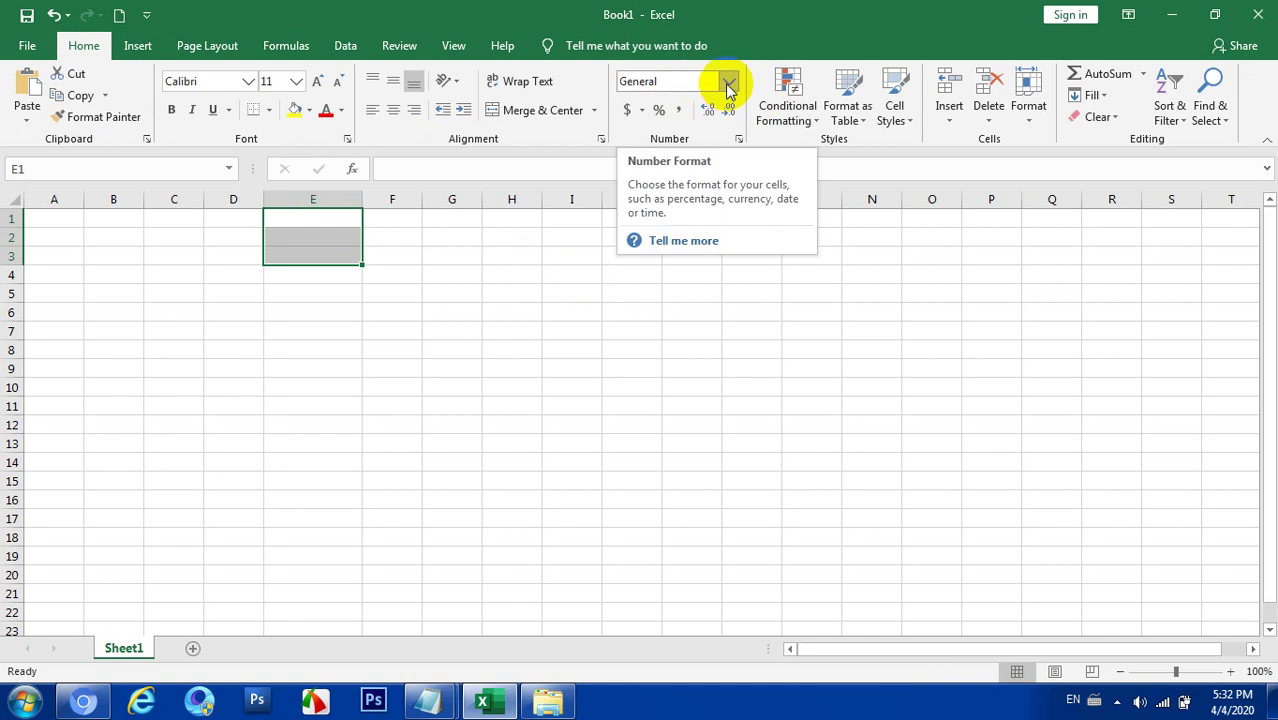
click(730, 84)
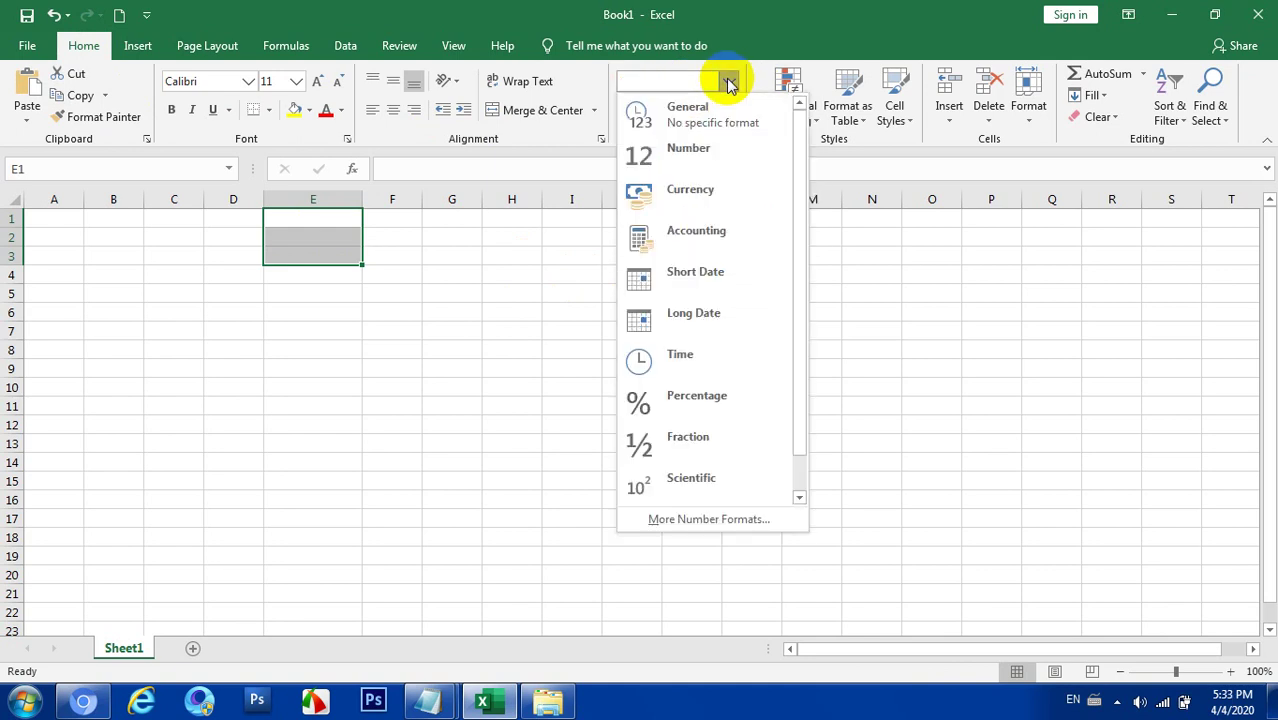
click(705, 520)
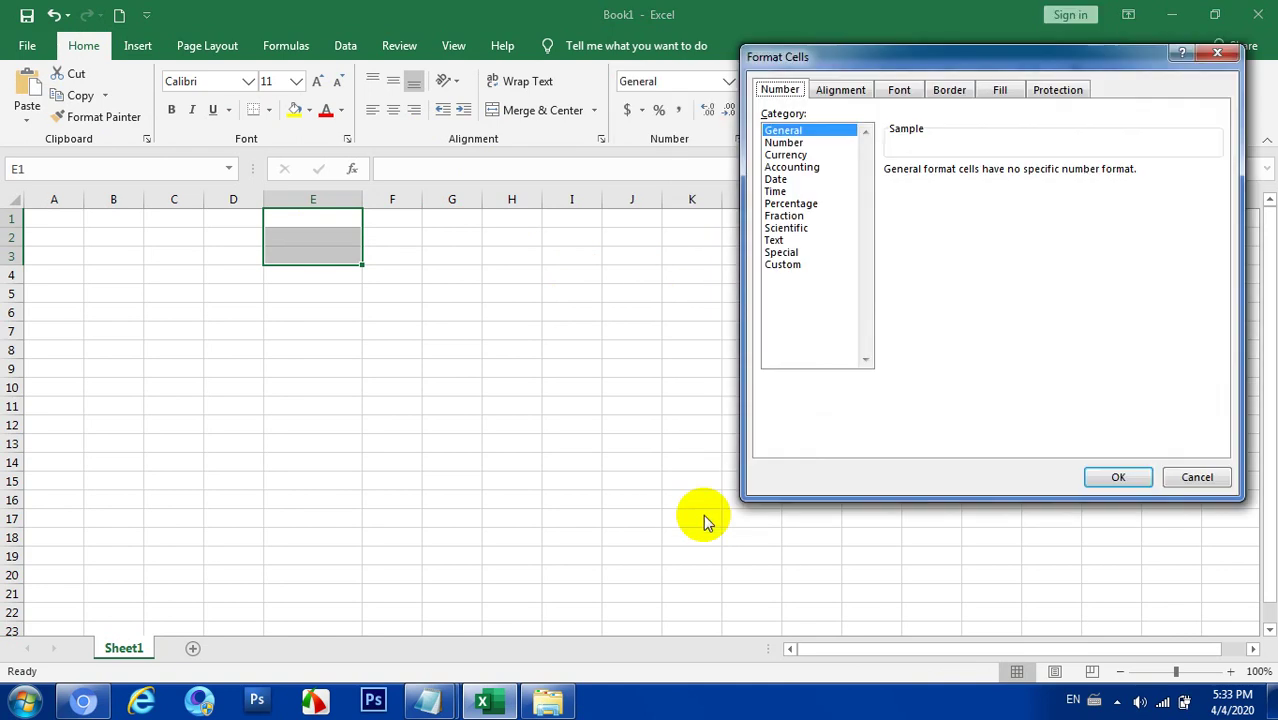
click(783, 265)
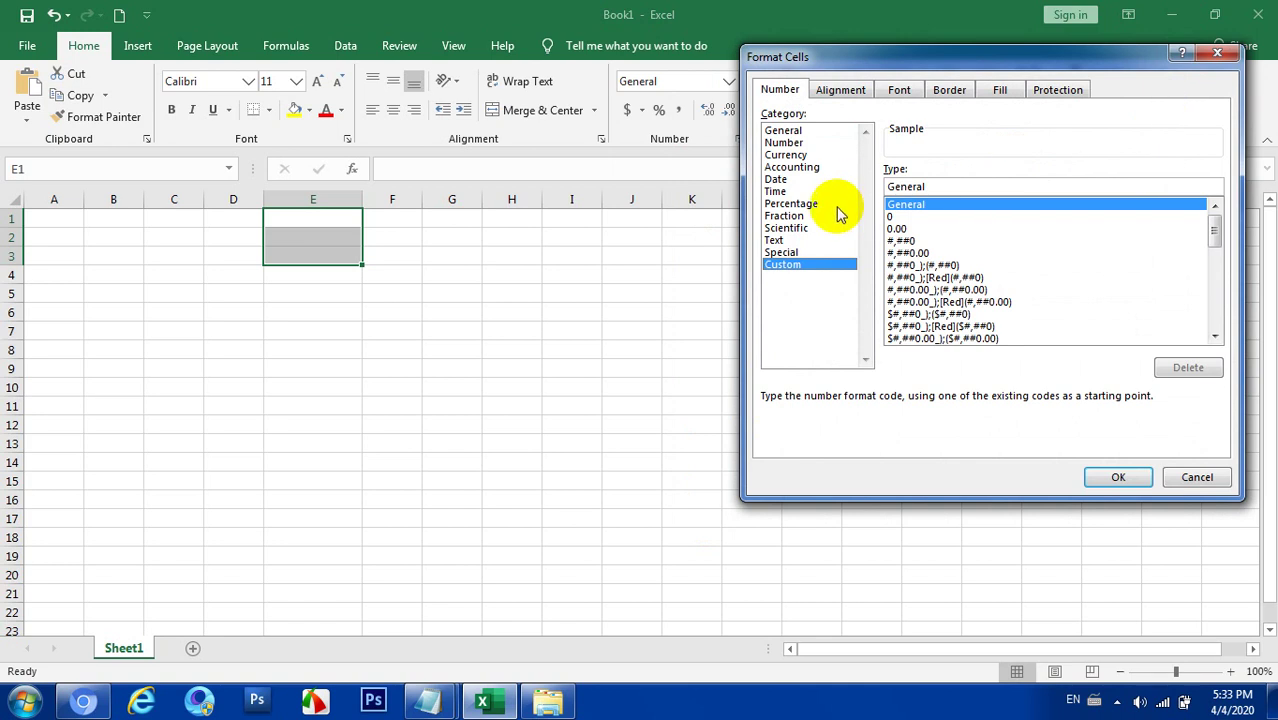
click(1217, 52)
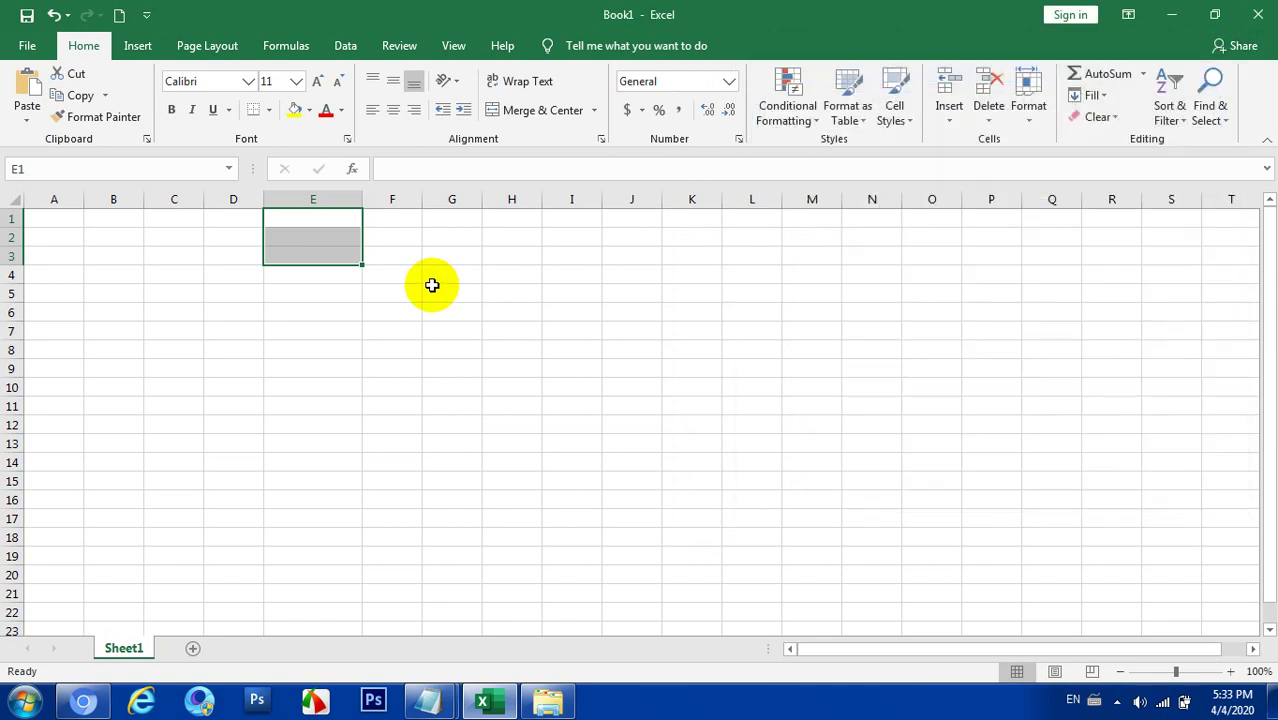
- Select the entire column E
click(316, 222)
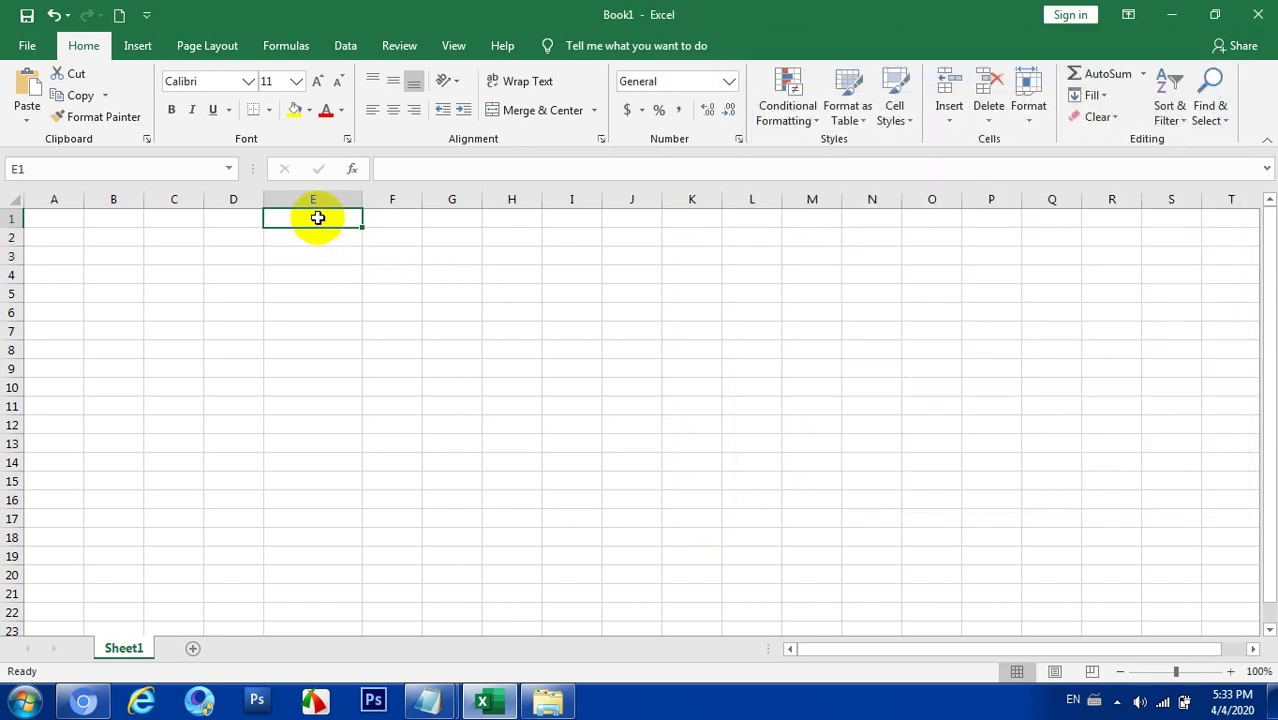
drag(316, 222, 347, 580)
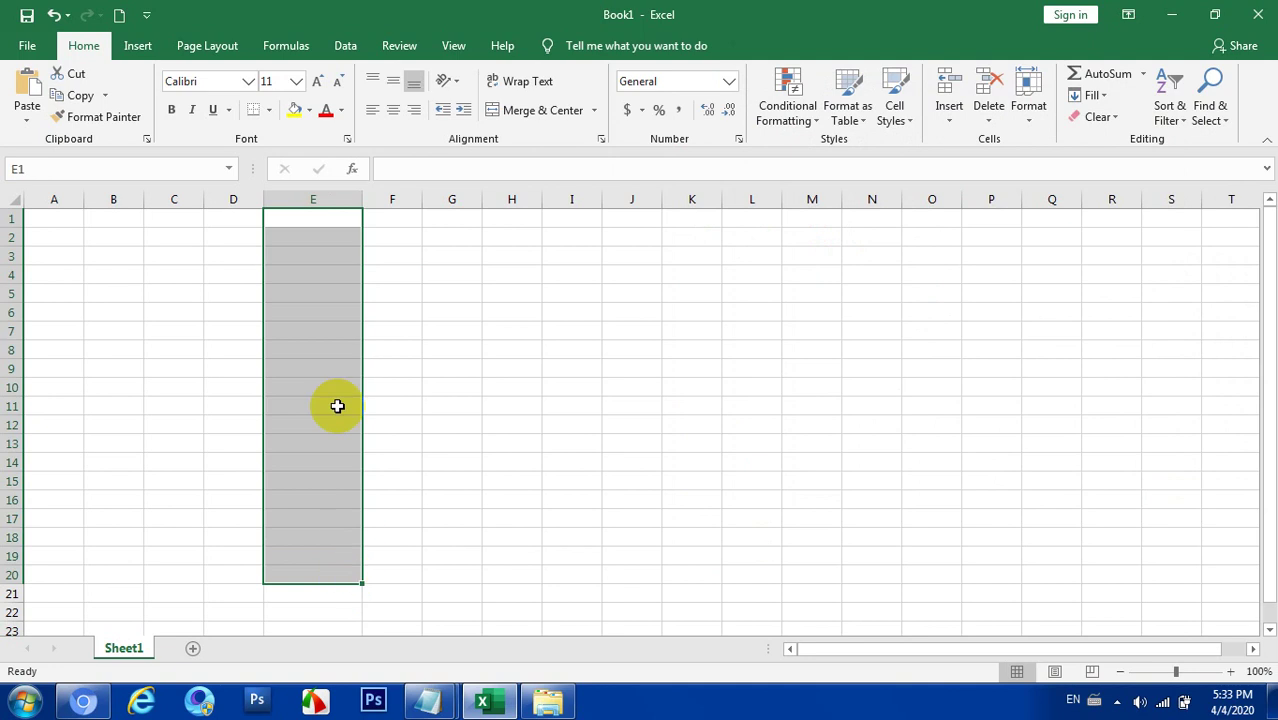
click(302, 218)
drag(302, 222, 322, 582)
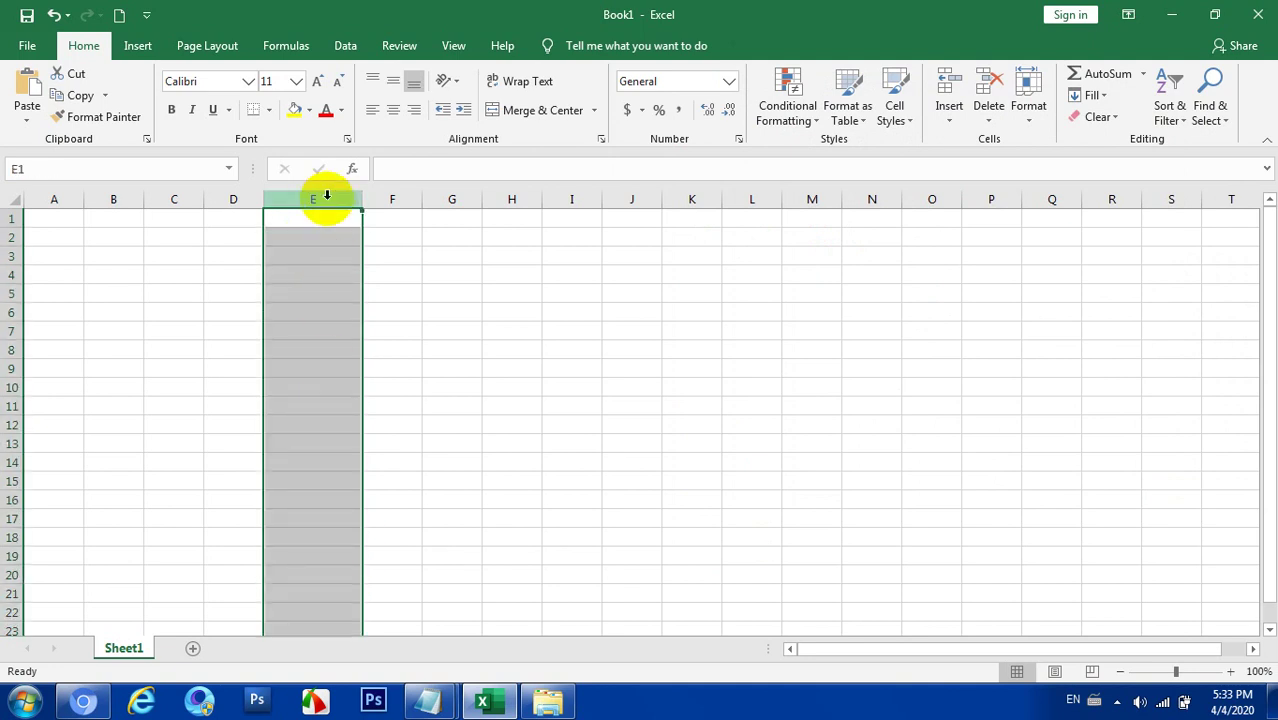
click(386, 235)
click(331, 200)
- Open Format Cells on the Custom category and erase the General format code
click(730, 85)
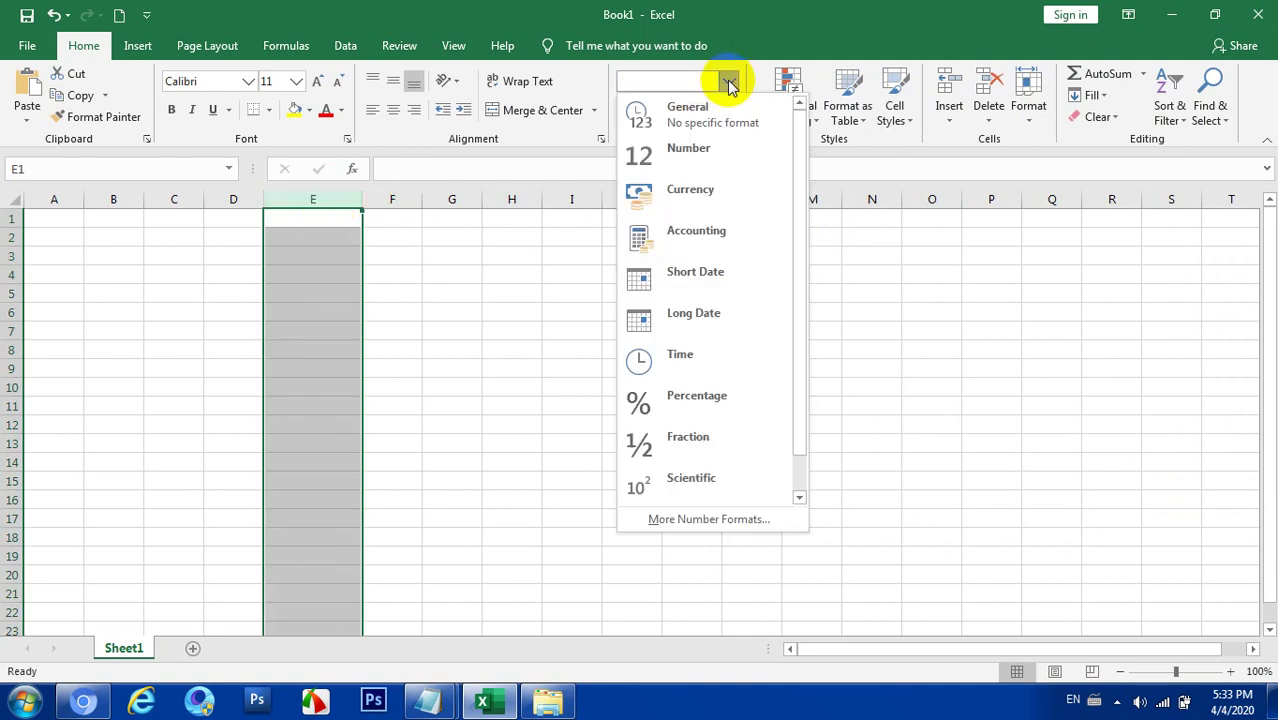
click(712, 520)
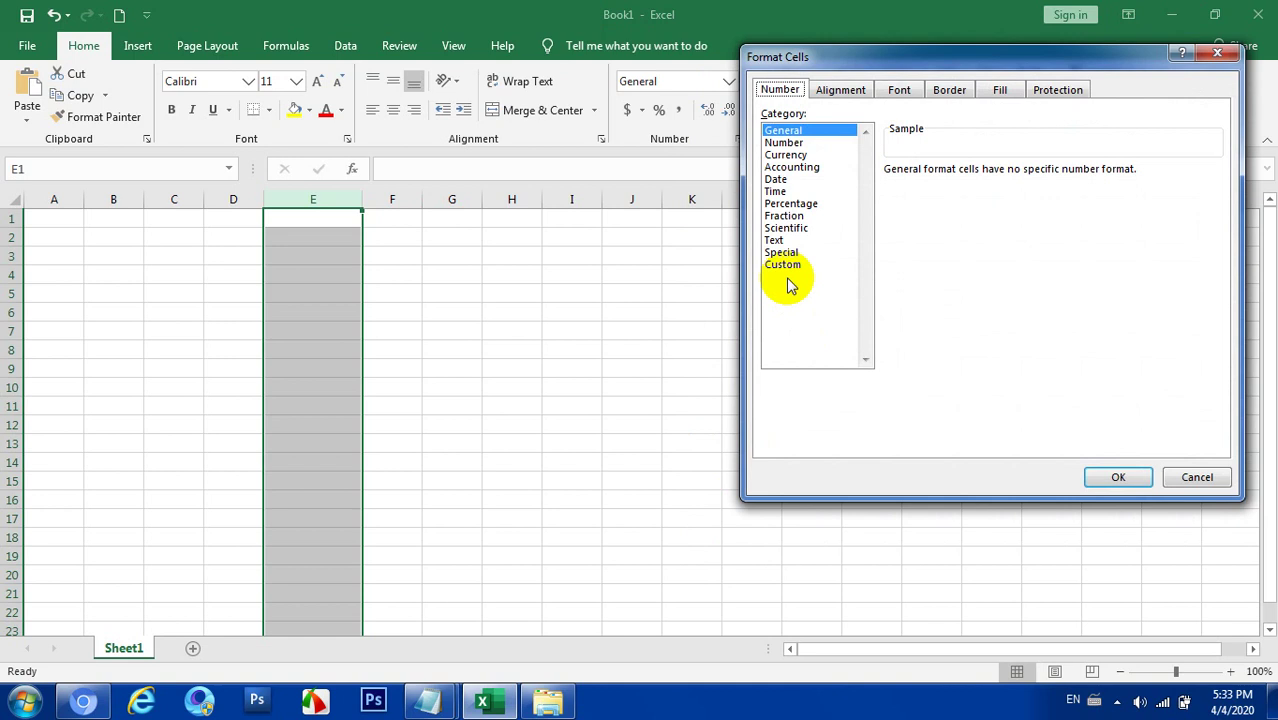
click(786, 266)
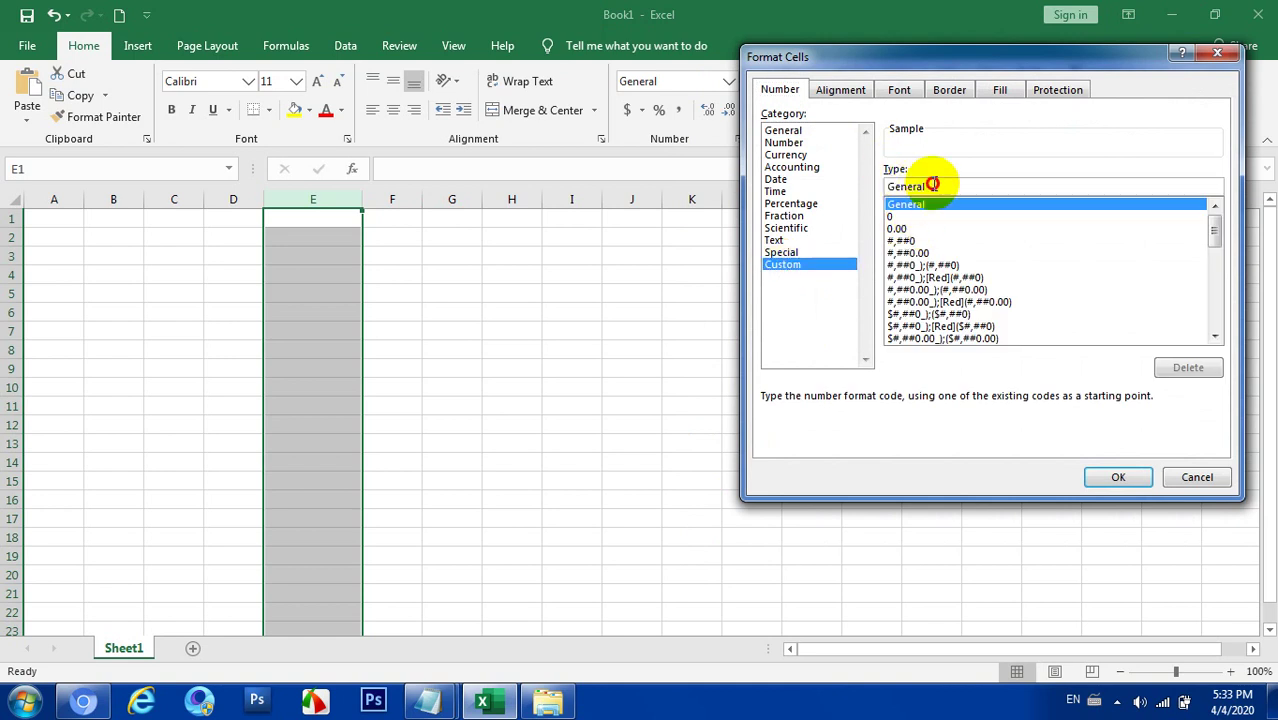
drag(933, 186, 858, 189)
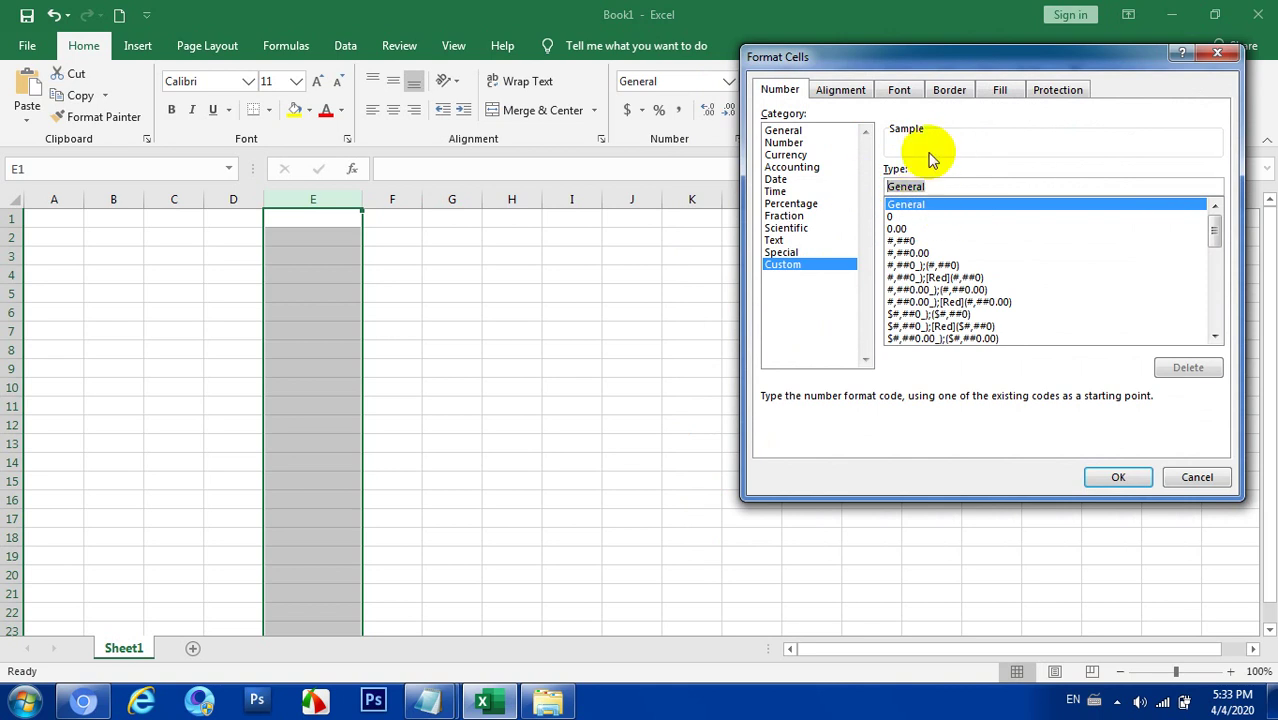
key(BackSpace)
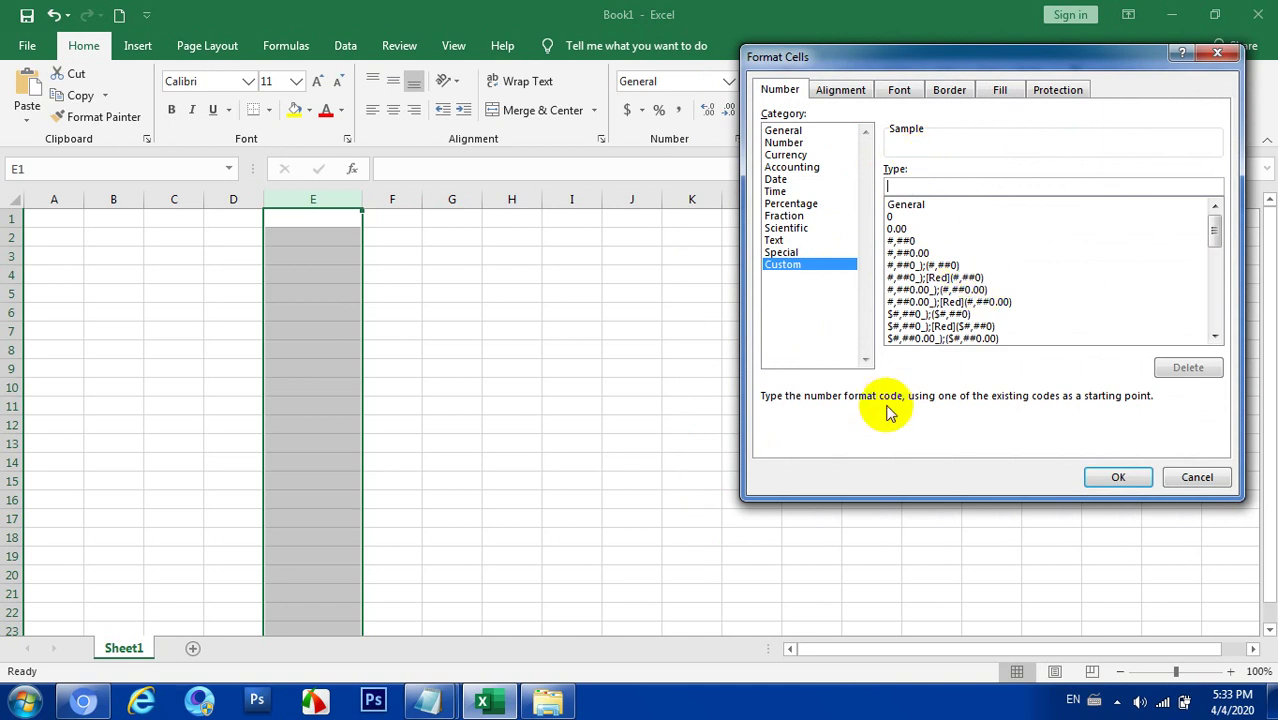
- Bring up the Notepad note holding the format code and move its window down and right
click(440, 704)
mouse_move(430, 702)
click(491, 597)
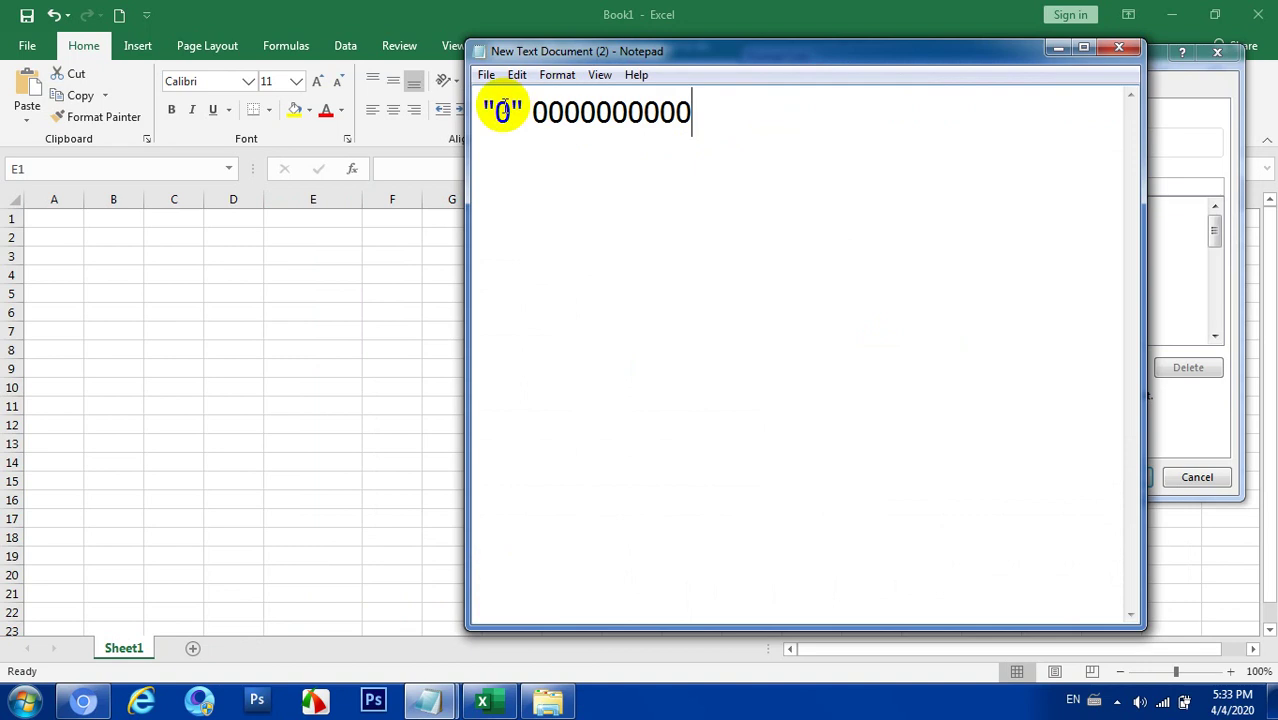
drag(528, 50, 548, 168)
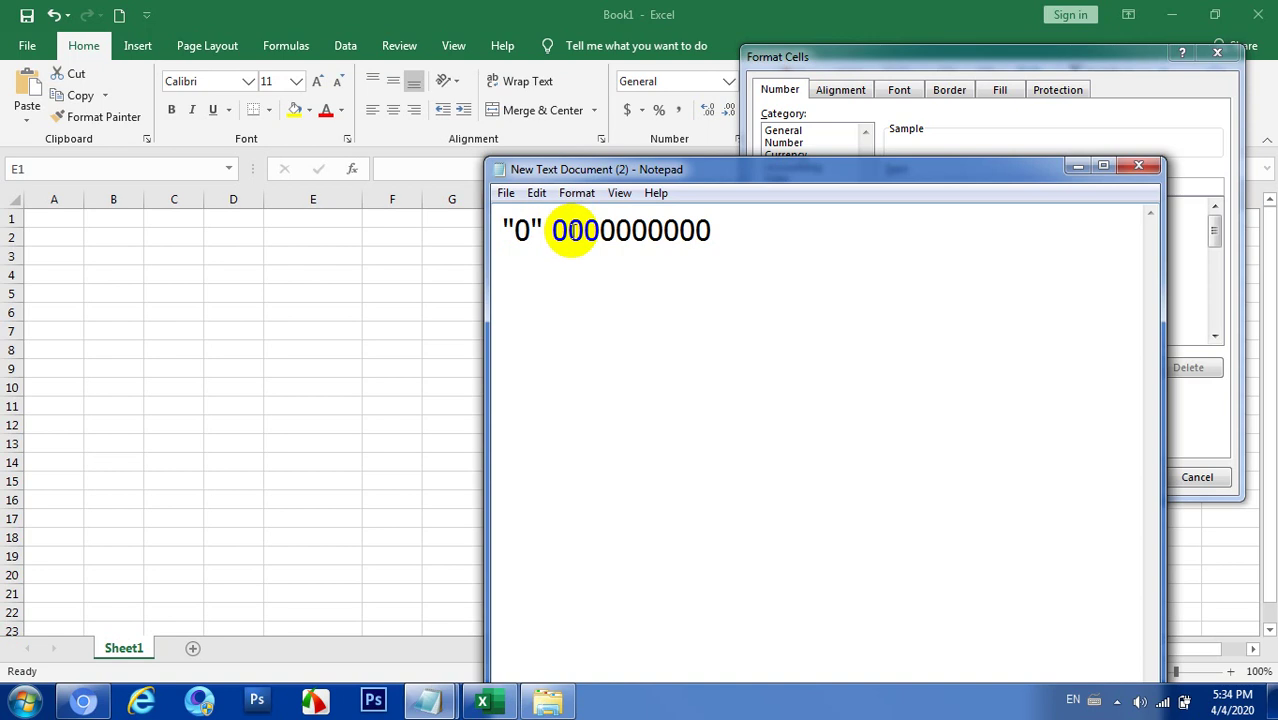
- Edit the Notepad code to read "09" 000000000, then minimize Notepad
drag(568, 230, 531, 230)
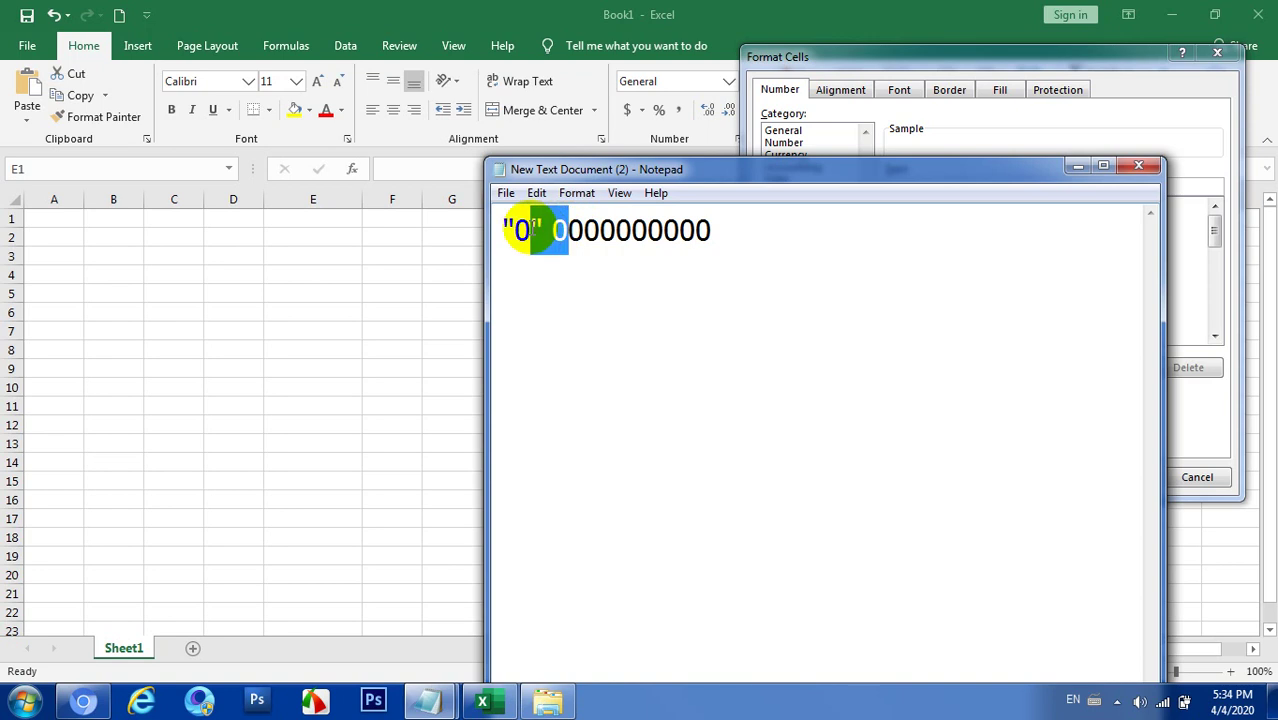
key(BackSpace)
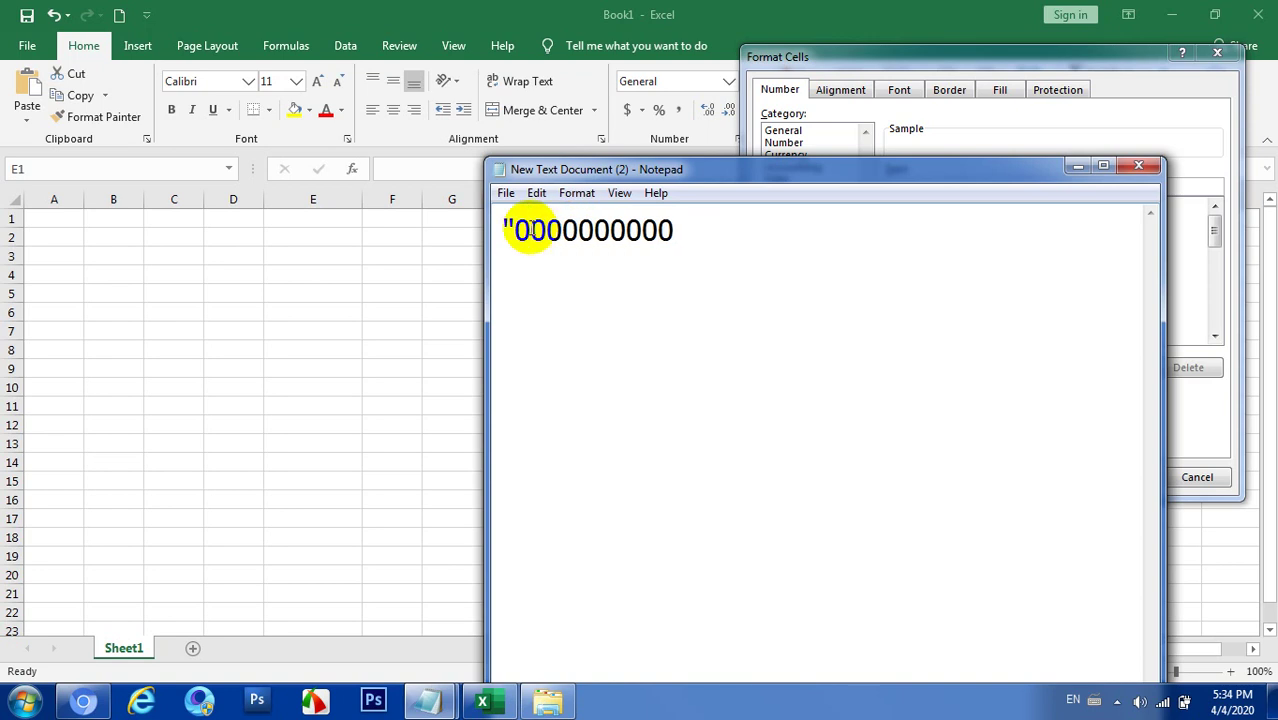
text(9)
text(")
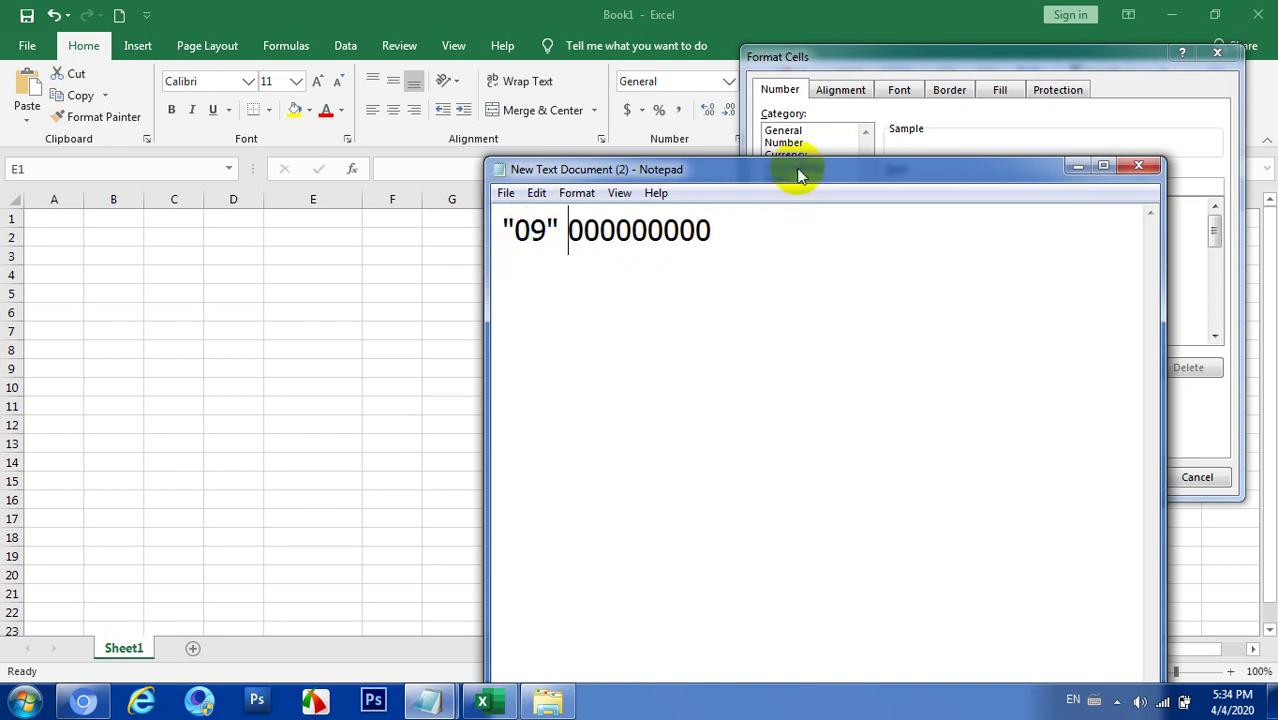
click(1077, 165)
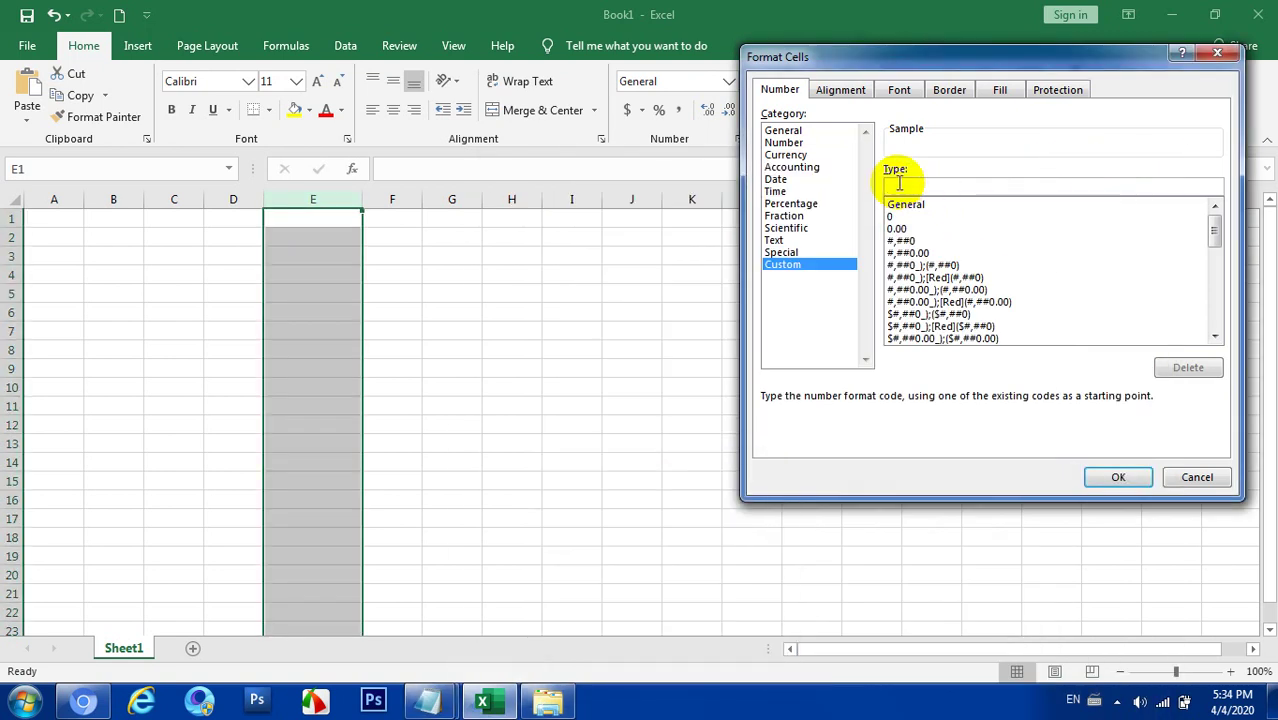
- Enter the custom format code "09" 000000000 for column E and confirm with OK
text(;)
text(0)
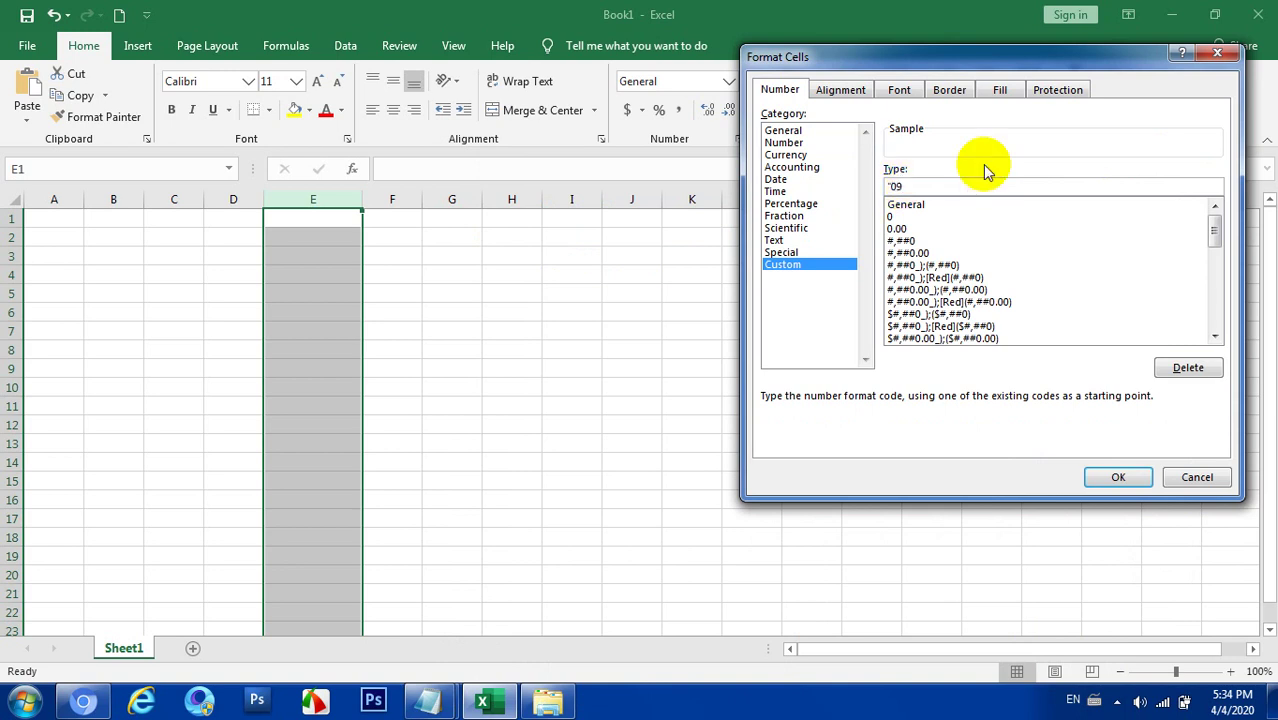
text(" 000000000)
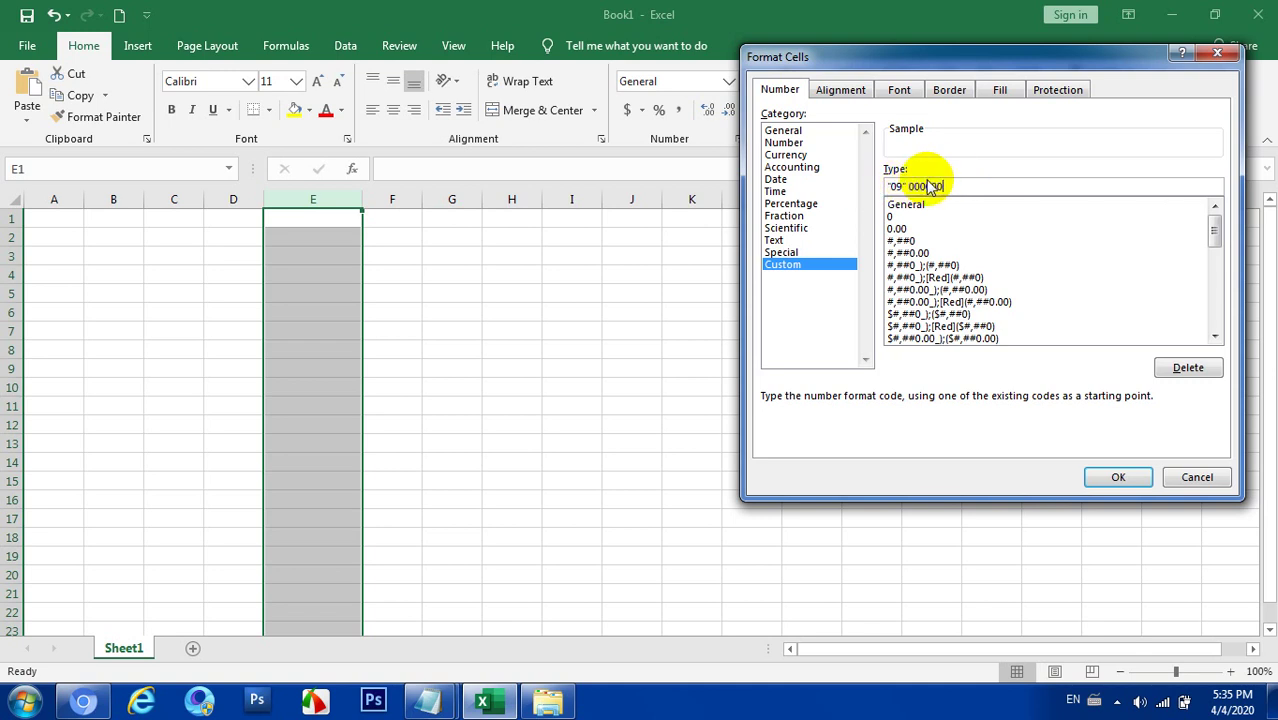
click(1113, 476)
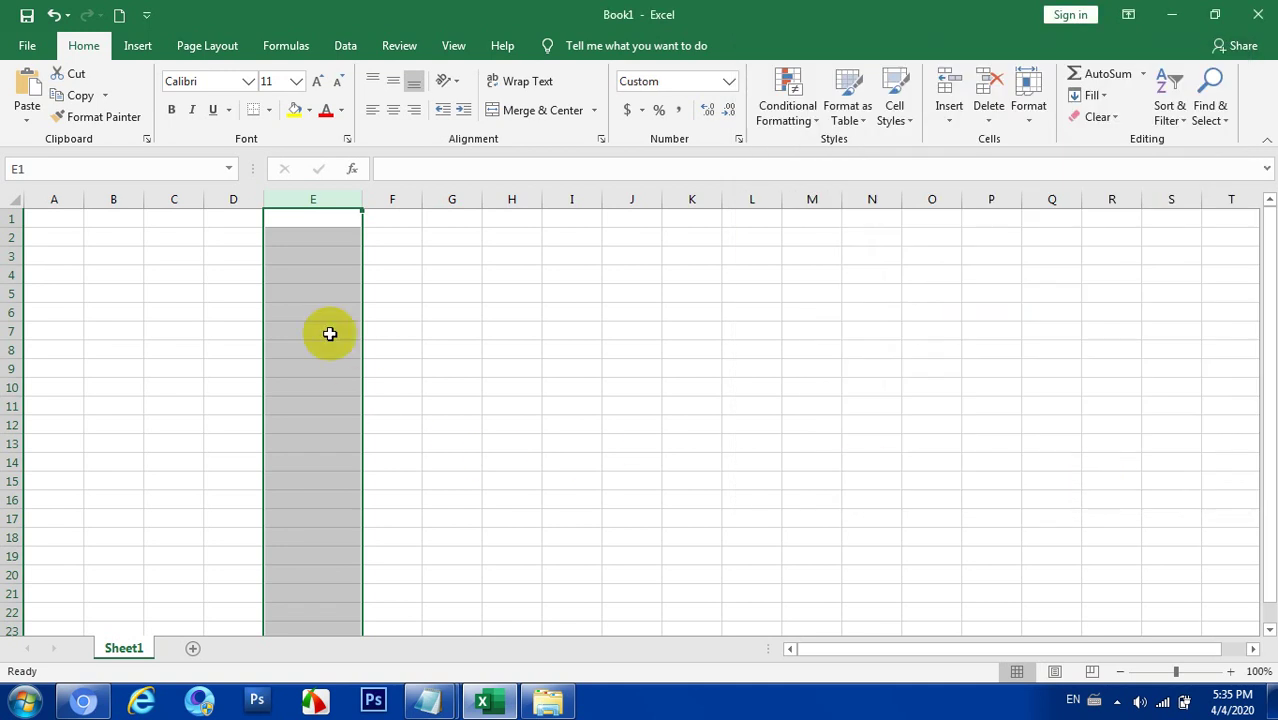
- Type 22222, 245698756 and 356489758 into E1:E3 so each displays with the 09 prefix
drag(321, 221, 321, 310)
click(321, 221)
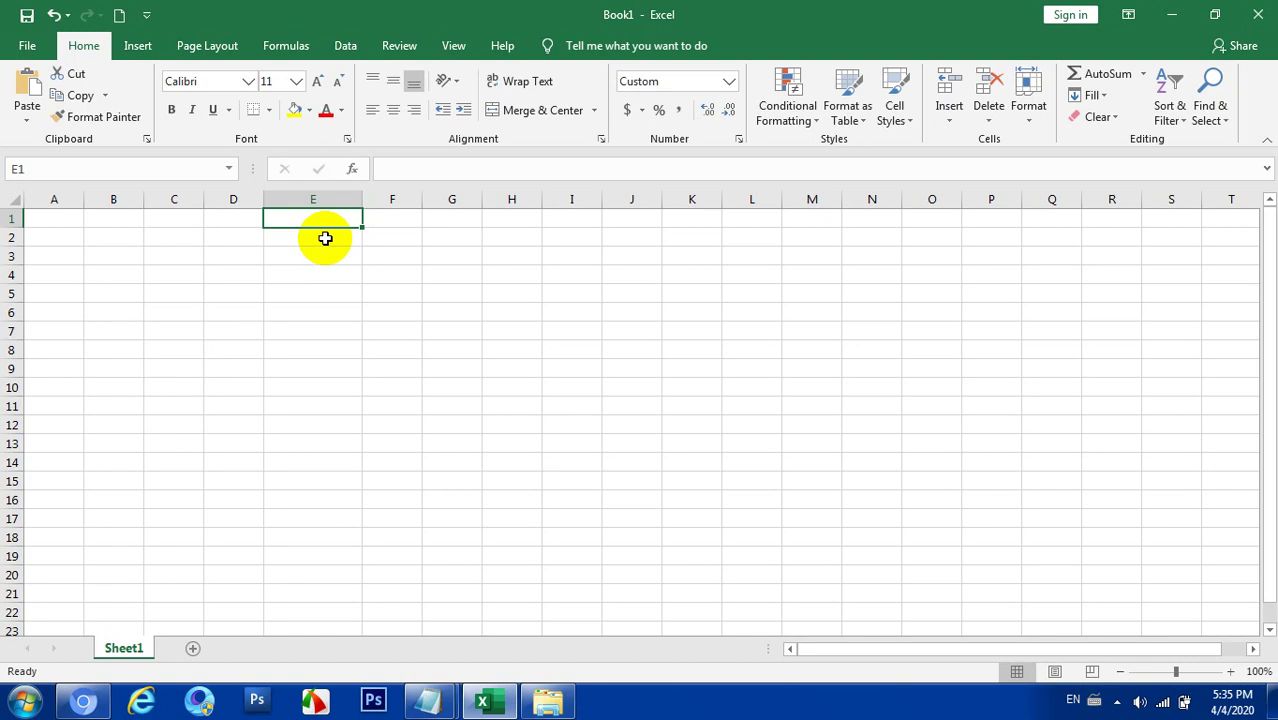
text(222222222)
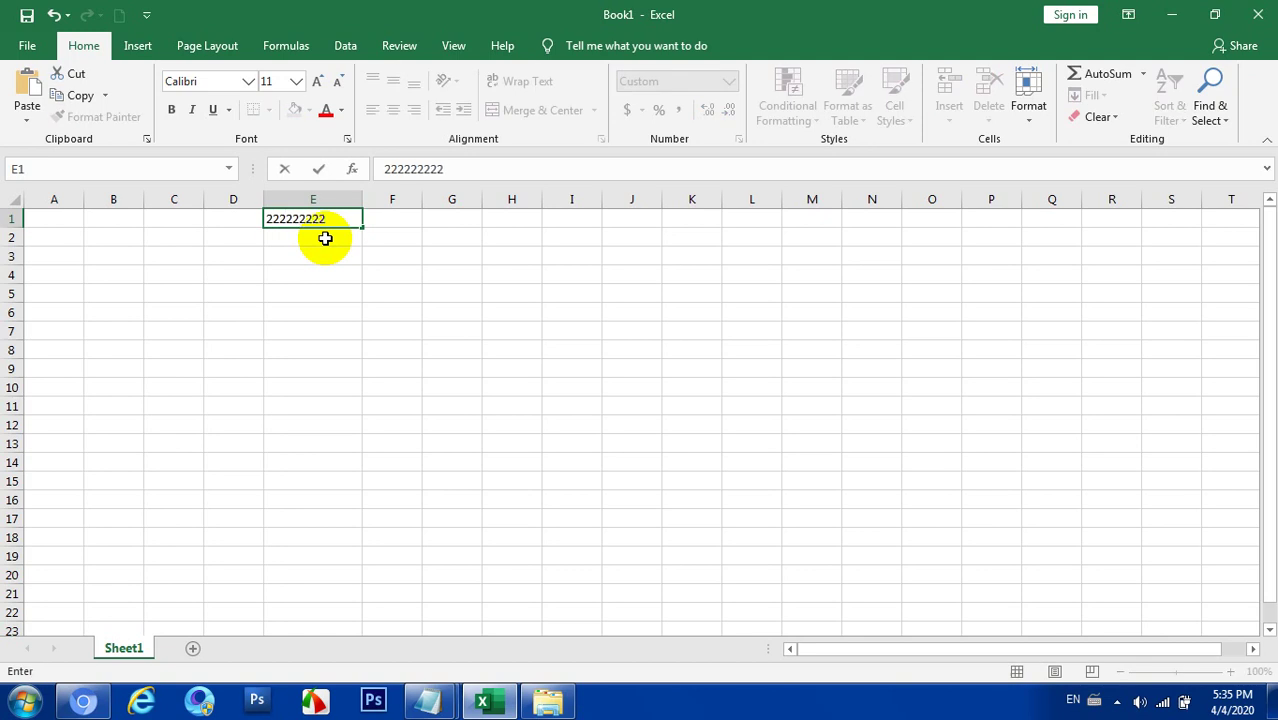
key(Return)
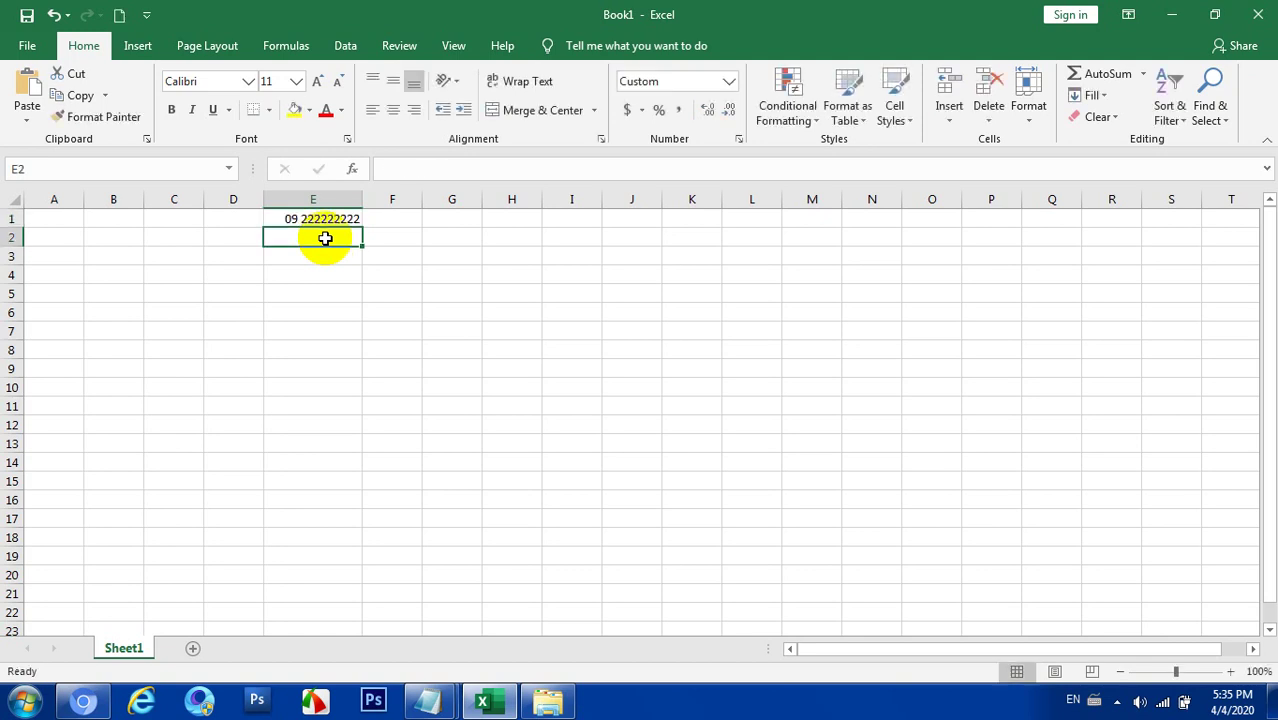
click(326, 218)
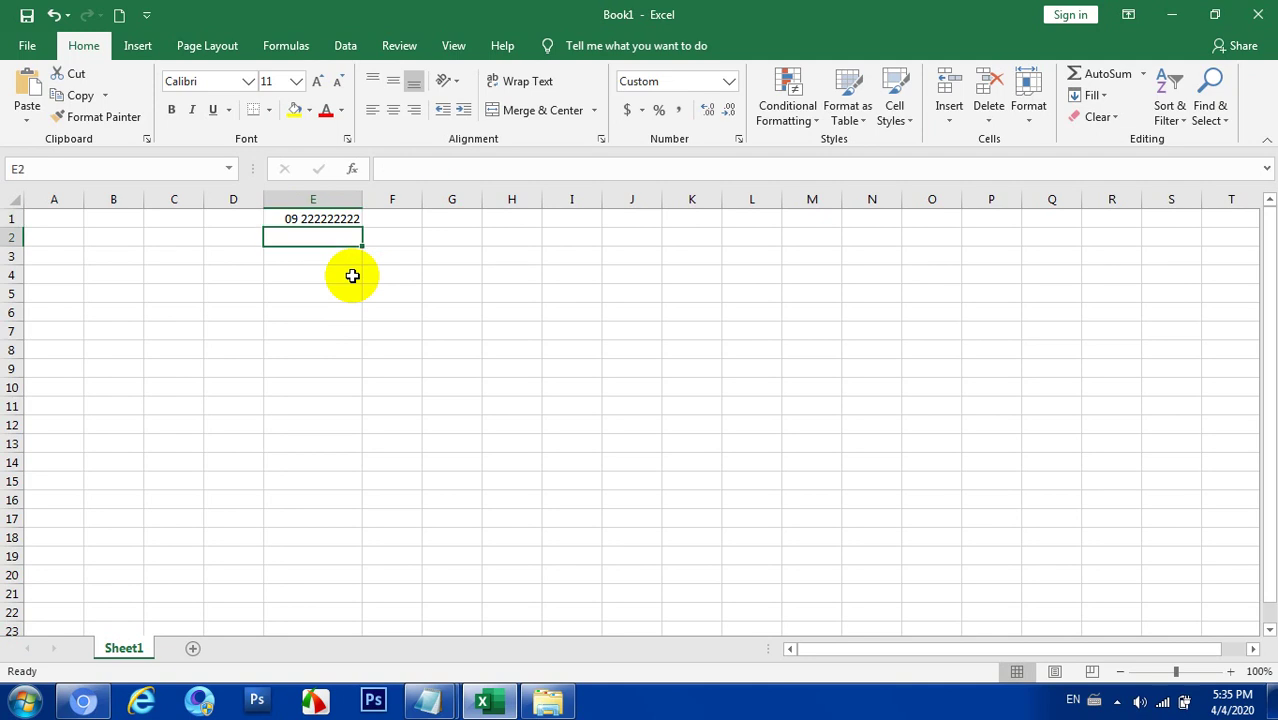
text(245698756)
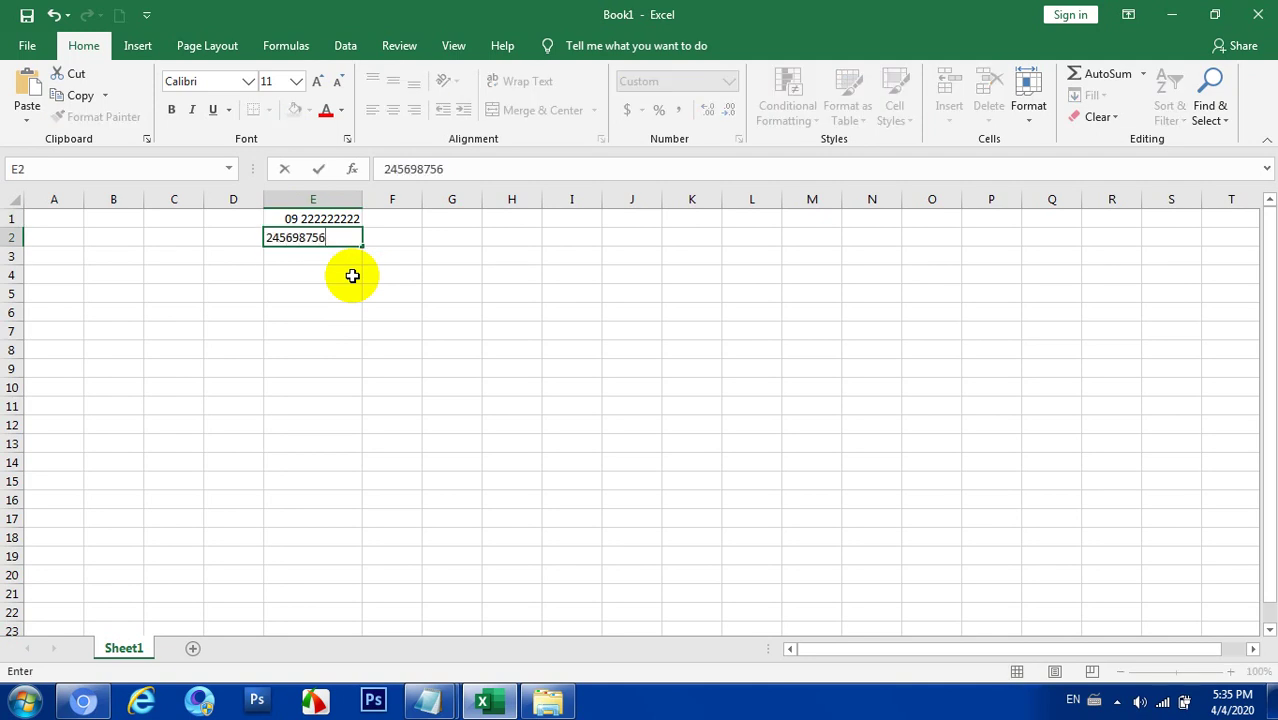
key(Return)
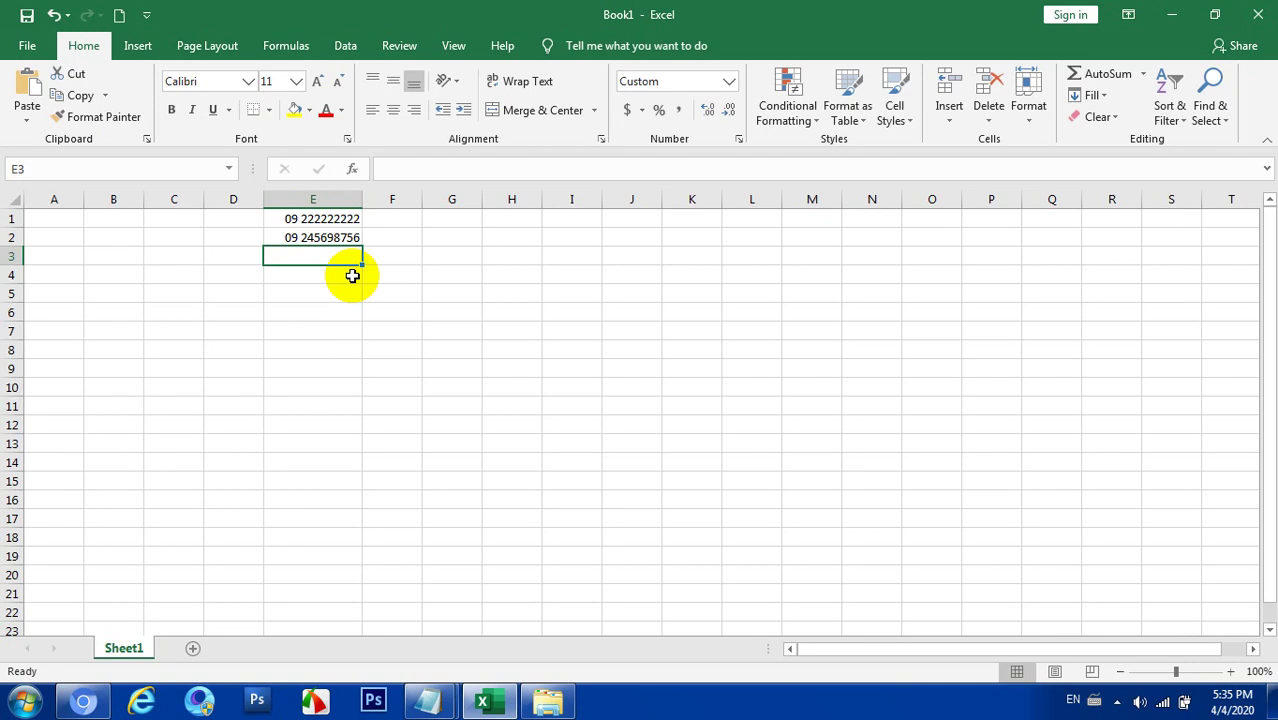
text(356489758)
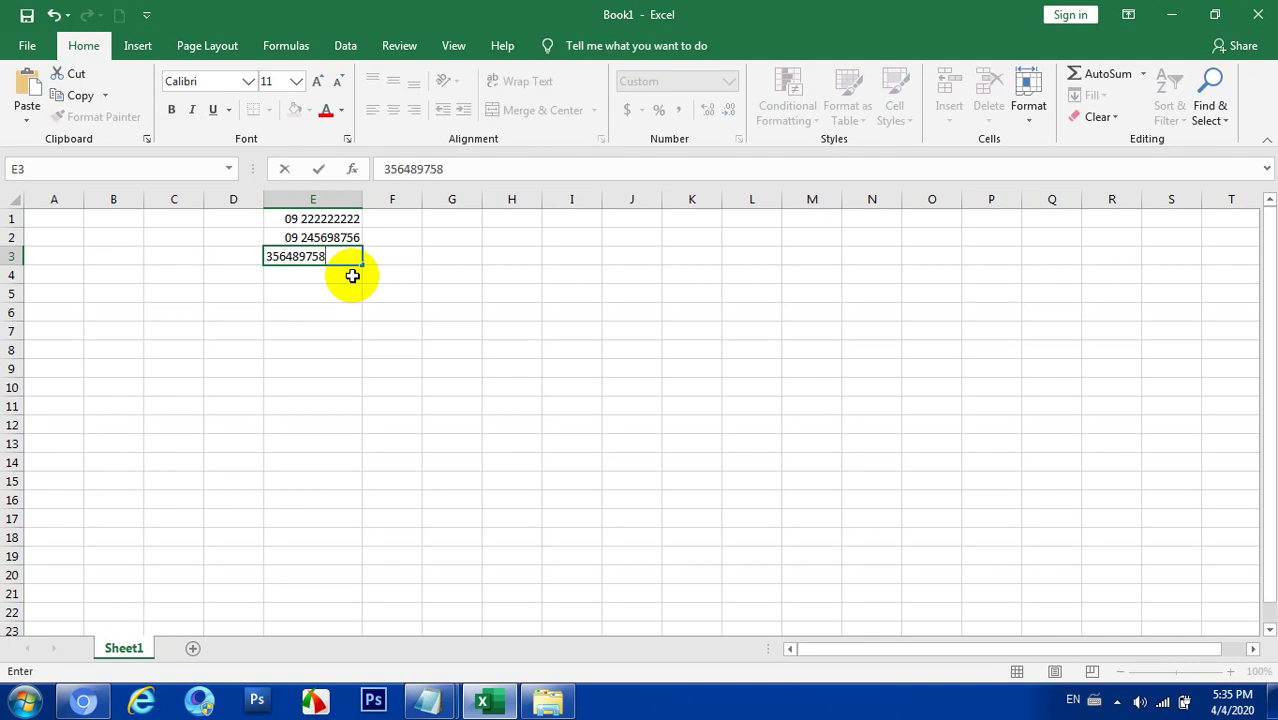
key(Return)
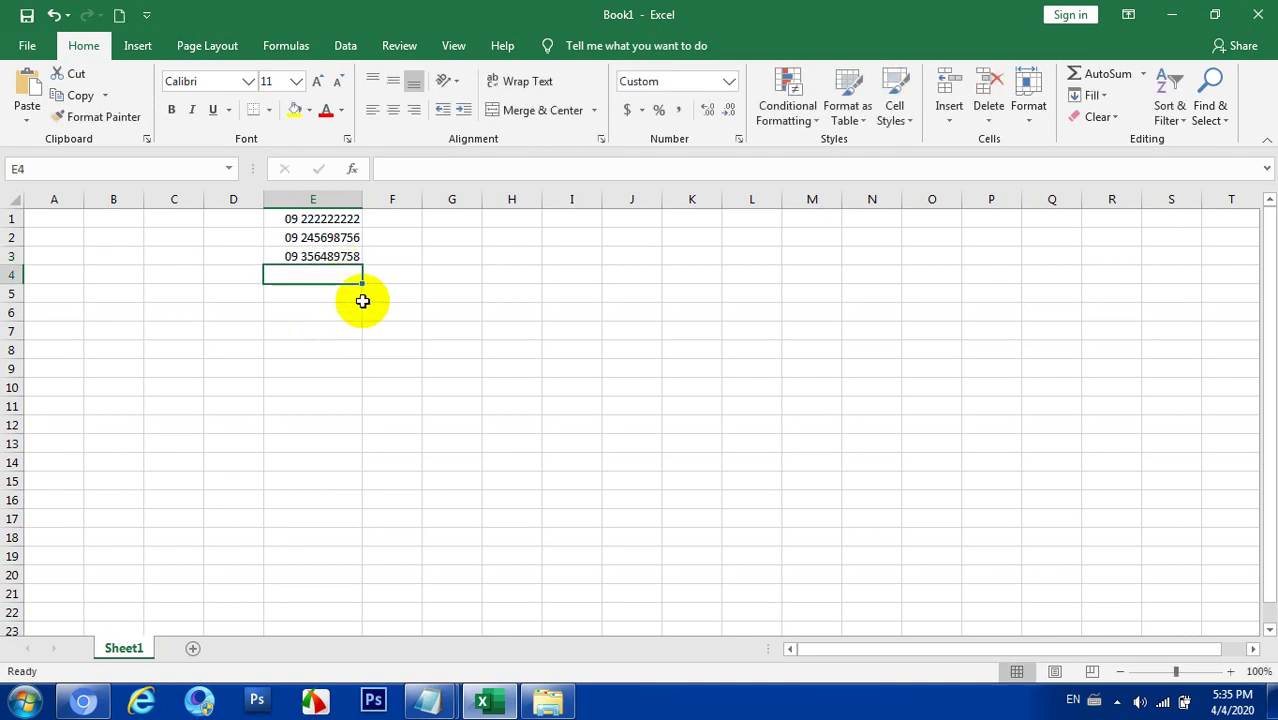
click(332, 237)
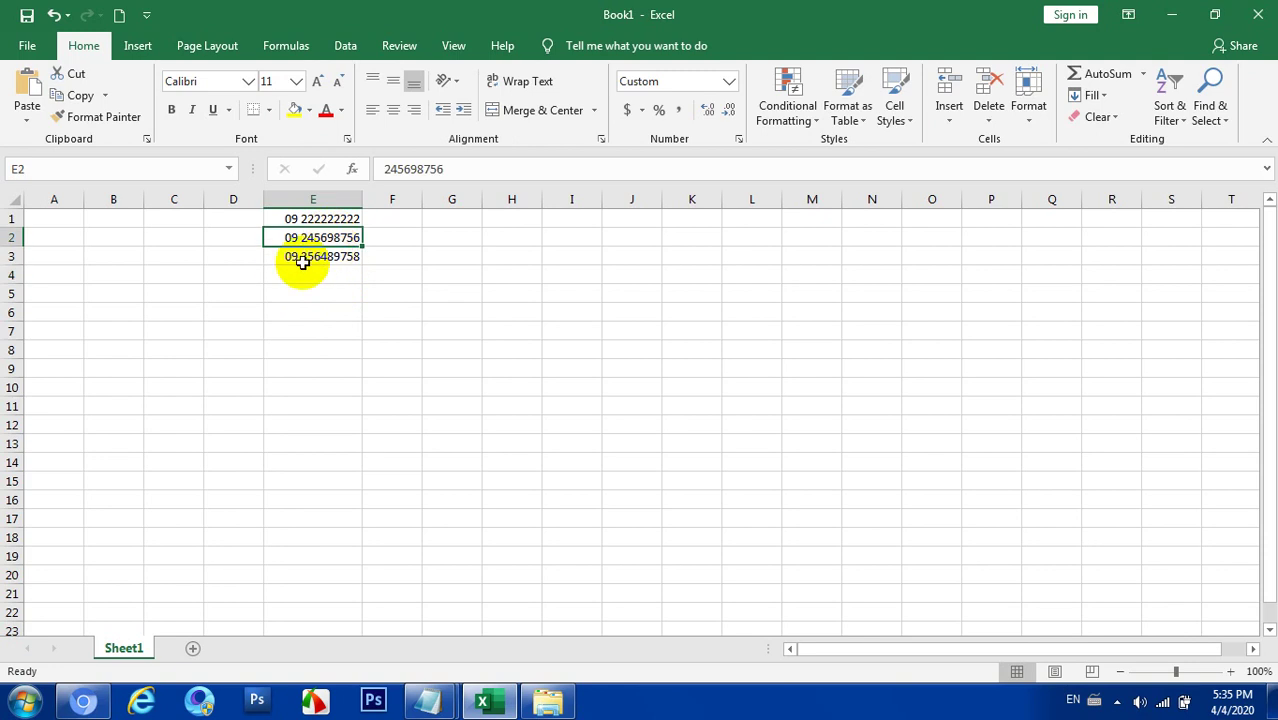
click(296, 256)
click(296, 237)
click(297, 218)
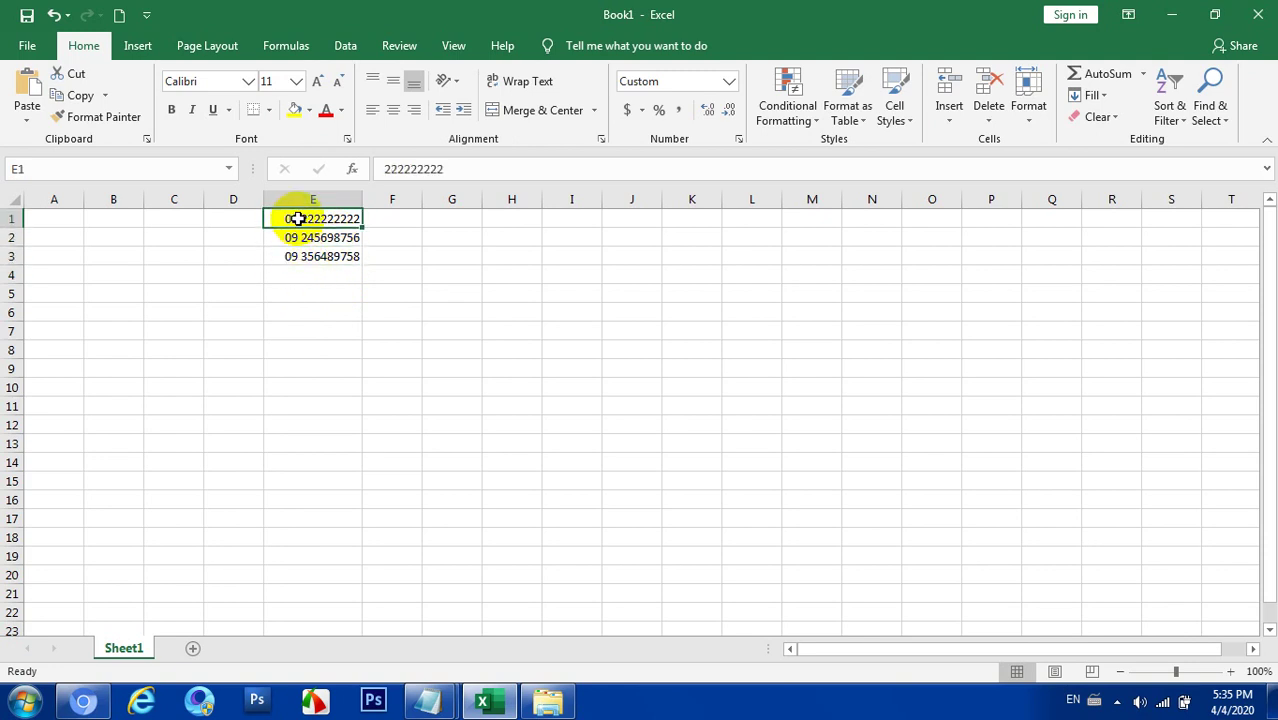
click(302, 234)
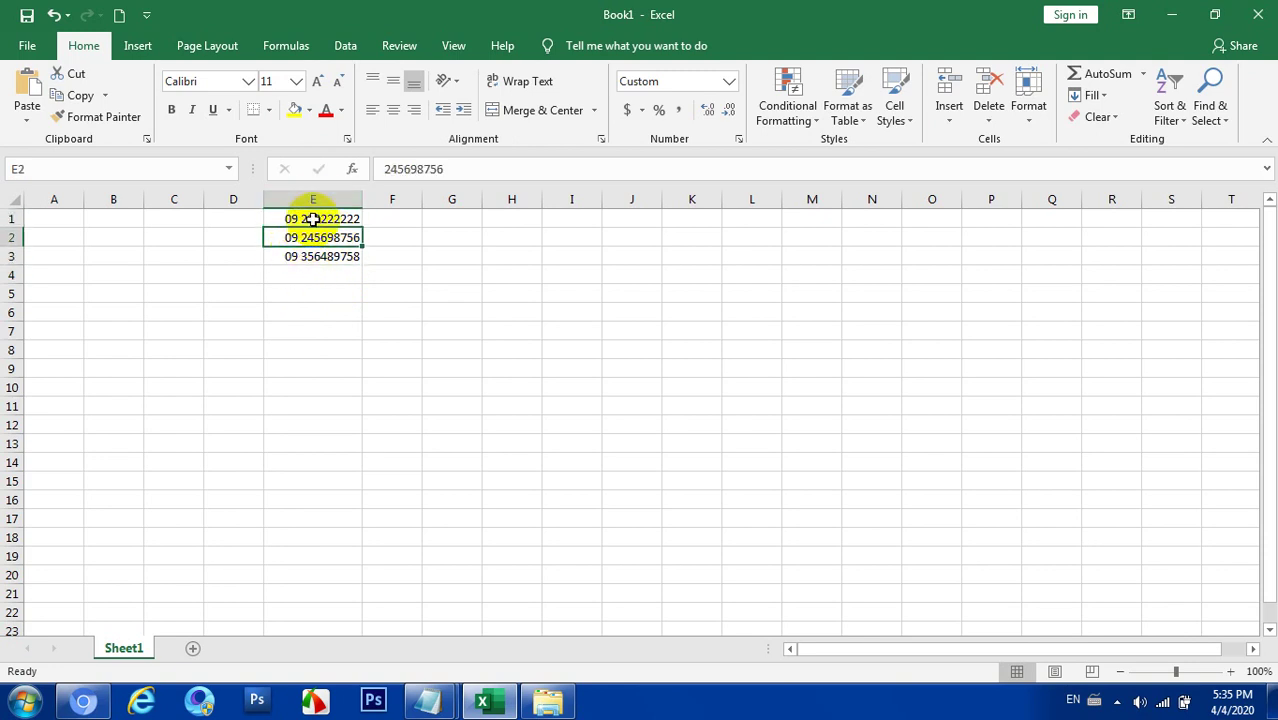
click(314, 218)
click(314, 243)
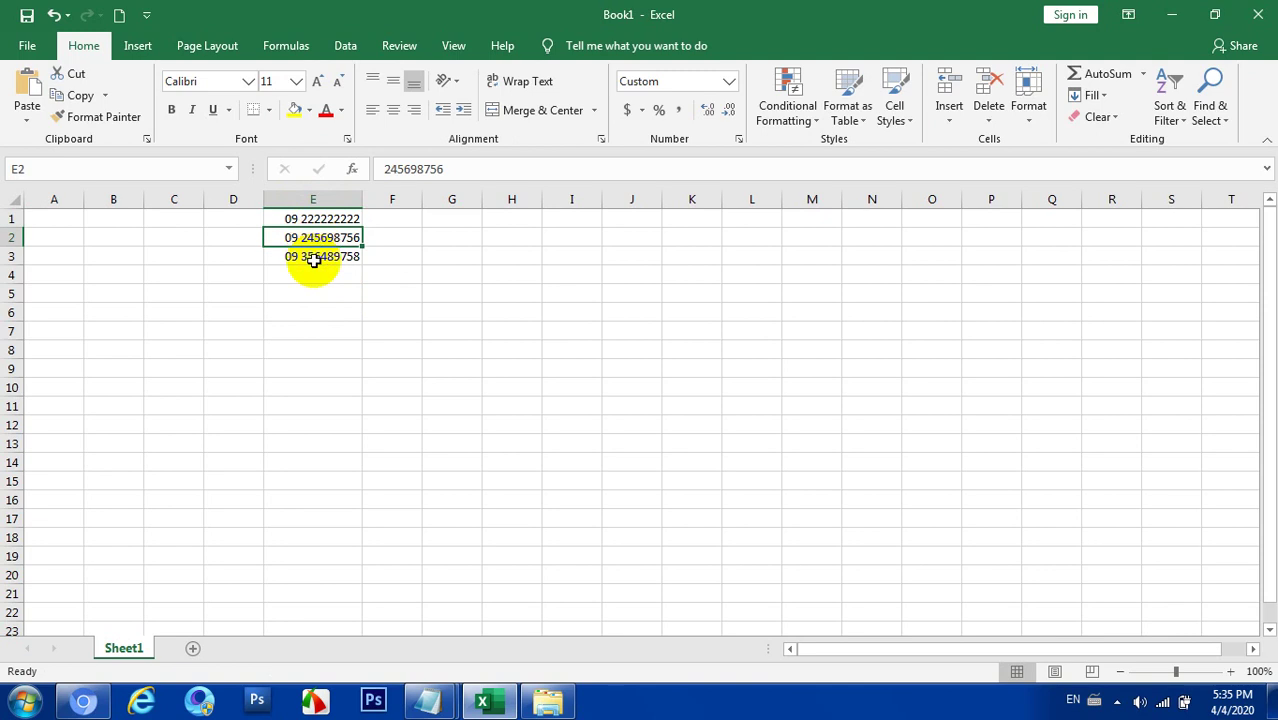
click(312, 262)
click(313, 236)
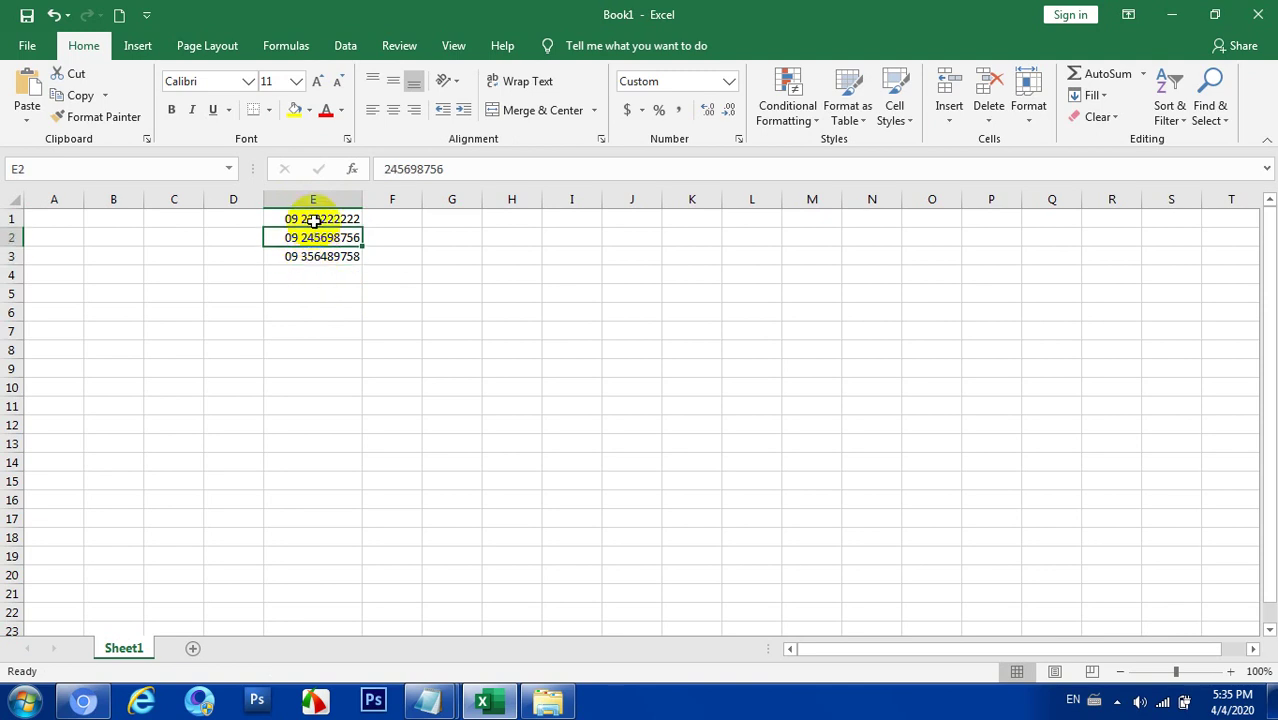
click(313, 216)
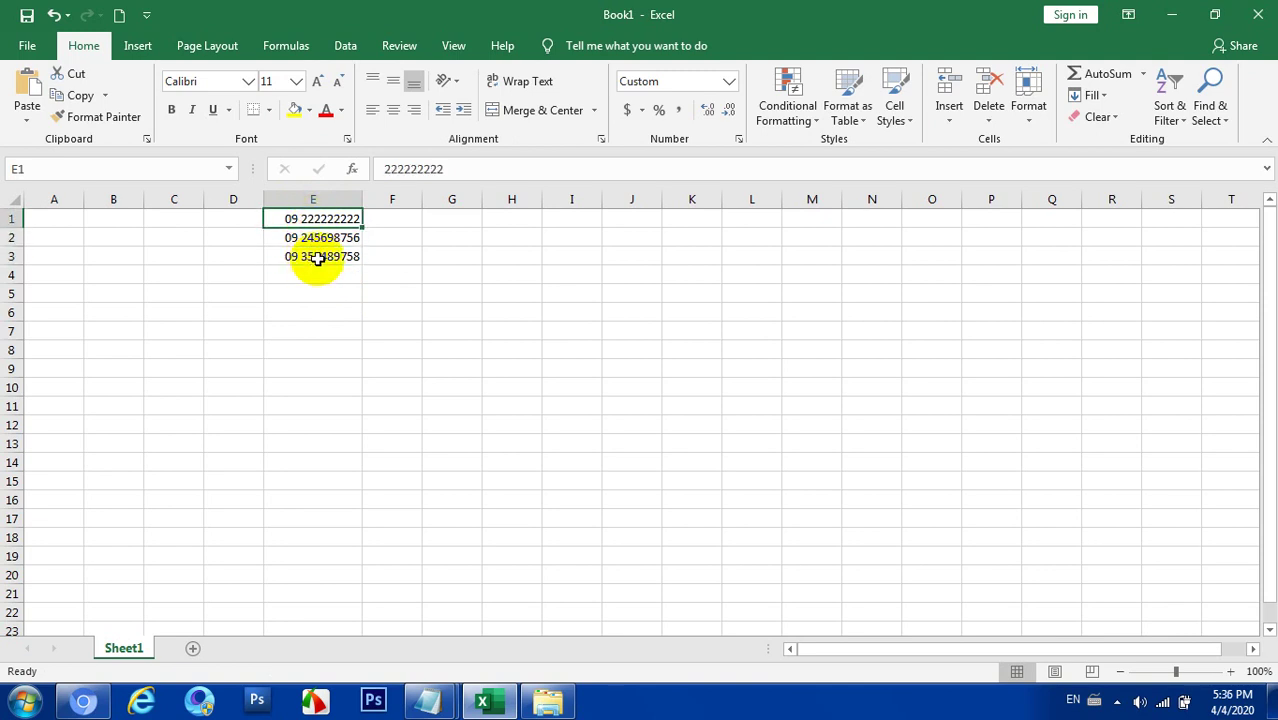
key(Down)
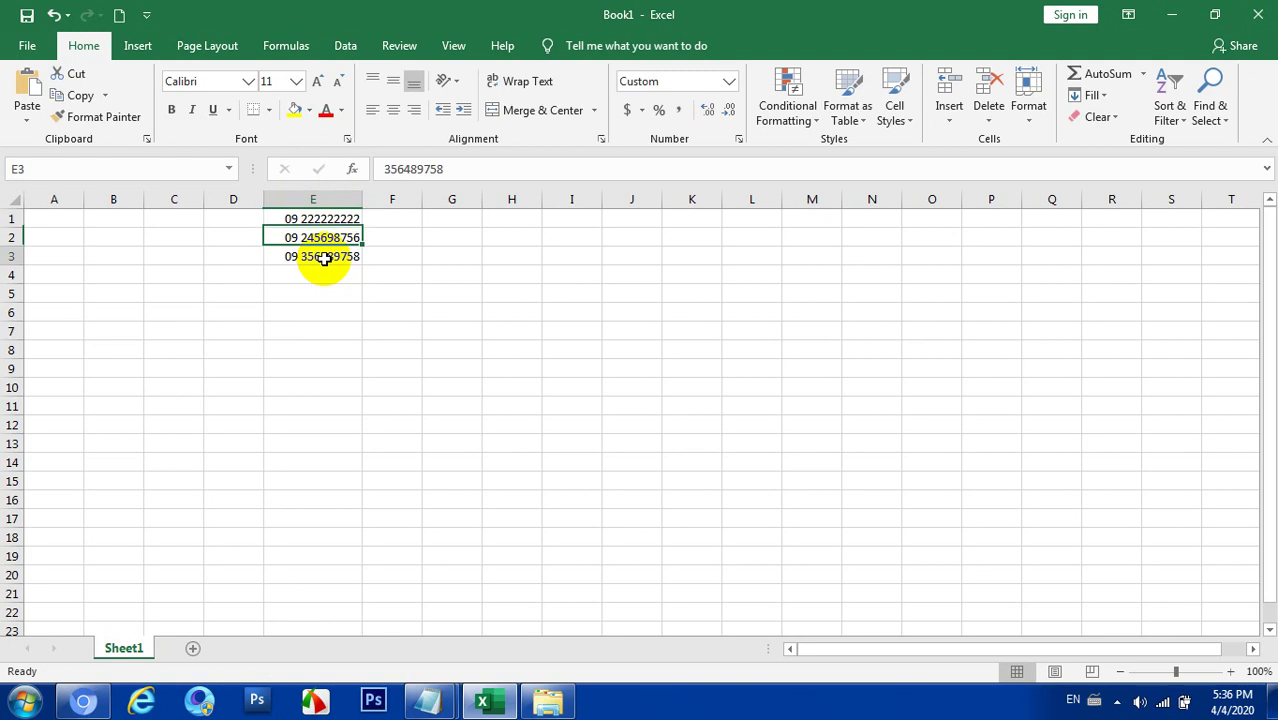